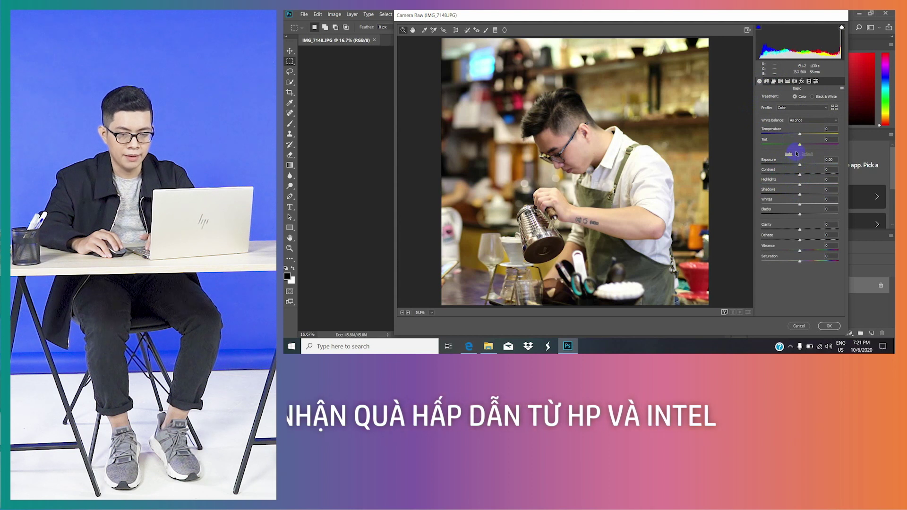
Step: Set the barista photo's temperature to -7, contrast to +8, highlights to -10, shadows to +15 and clarity to +9
click(798, 135)
key(Down)
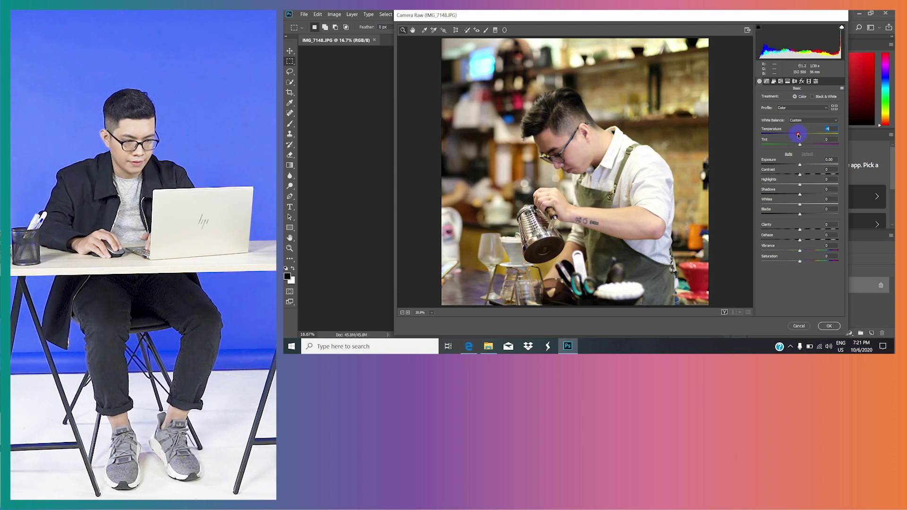
key(Down)
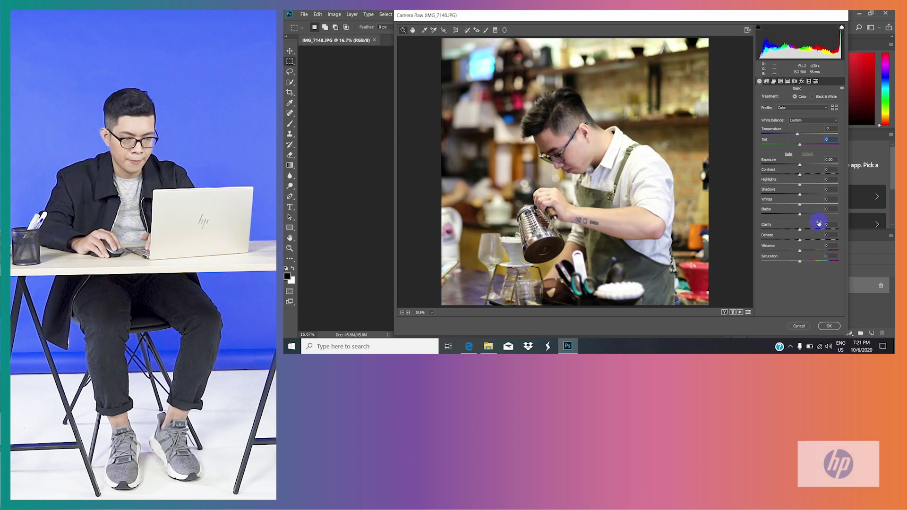
drag(799, 175, 801, 176)
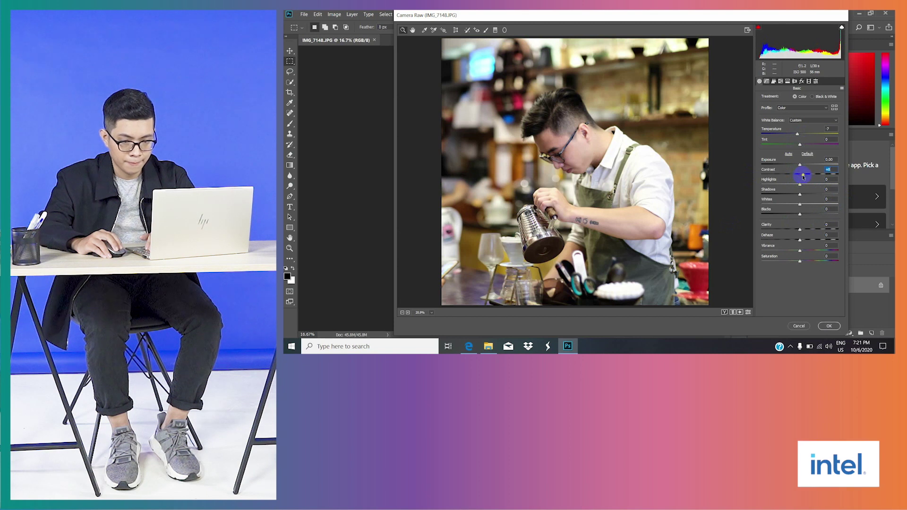
drag(799, 186, 796, 188)
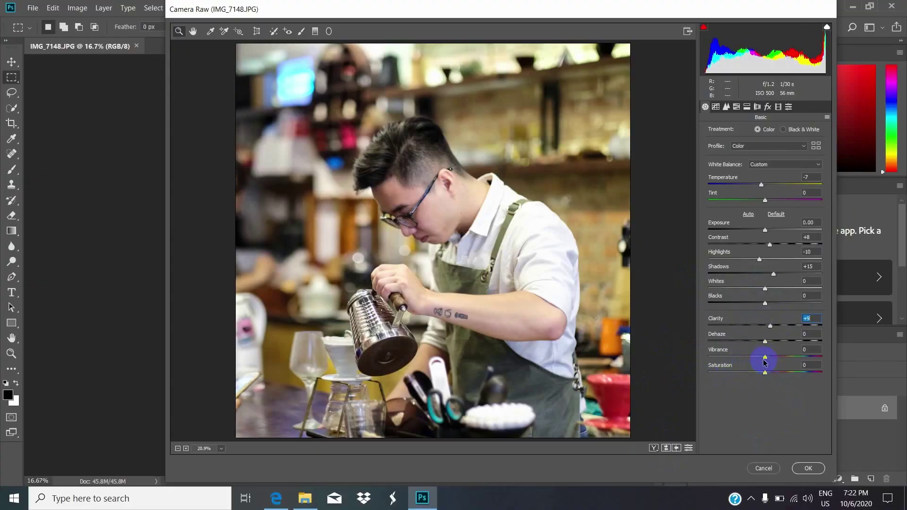
Step: Set the photo's vibrance to +16 and saturation to -11, and readjust the temperature to -5
drag(766, 359, 761, 375)
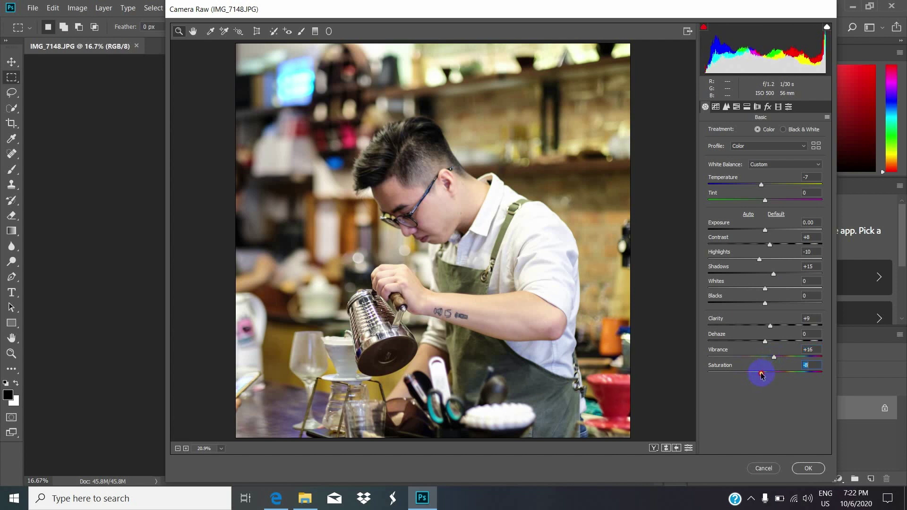
click(773, 357)
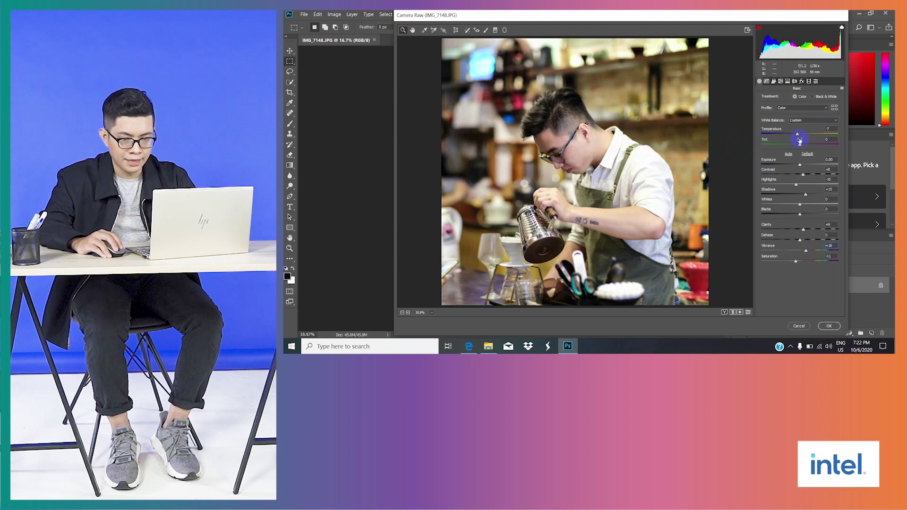
click(797, 136)
drag(798, 136, 798, 136)
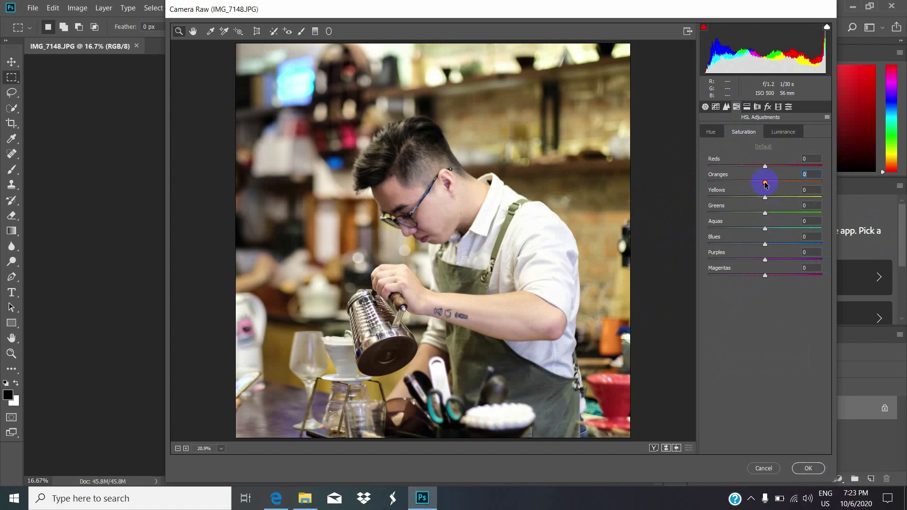
Step: Raise the oranges' saturation in the HSL adjustments, and set luminance to -20 for oranges and -32 for yellows
drag(767, 184, 770, 185)
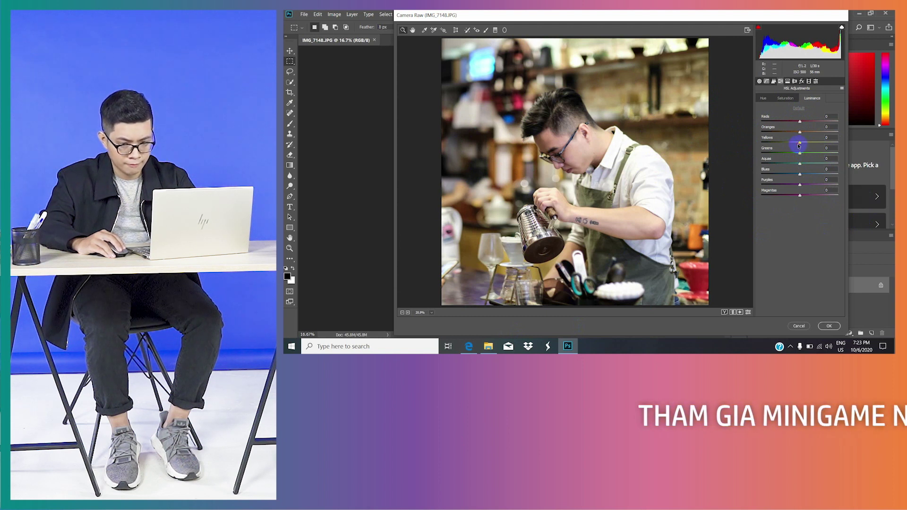
mouse_move(799, 142)
mouse_down()
mouse_move(788, 144)
mouse_move(793, 134)
mouse_up()
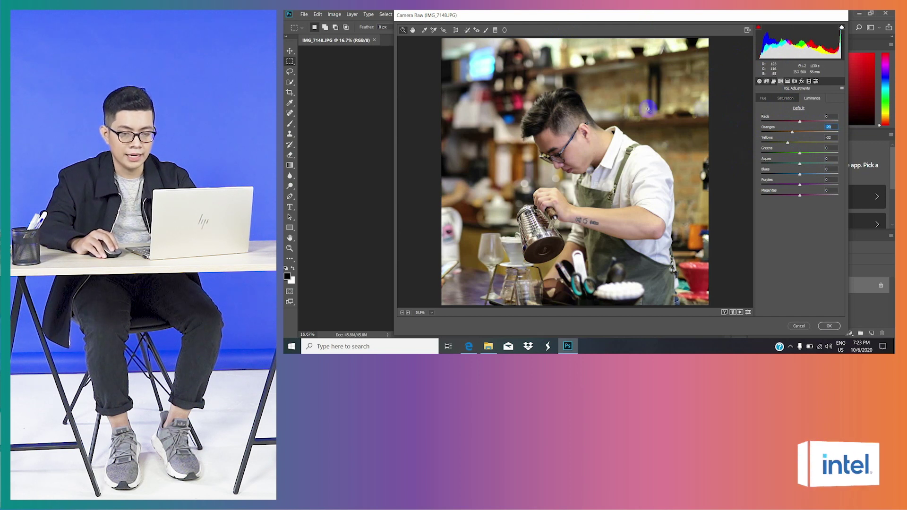
Step: Try correcting the white balance by sampling points in the blurred background behind the barista
click(424, 30)
click(640, 70)
click(507, 44)
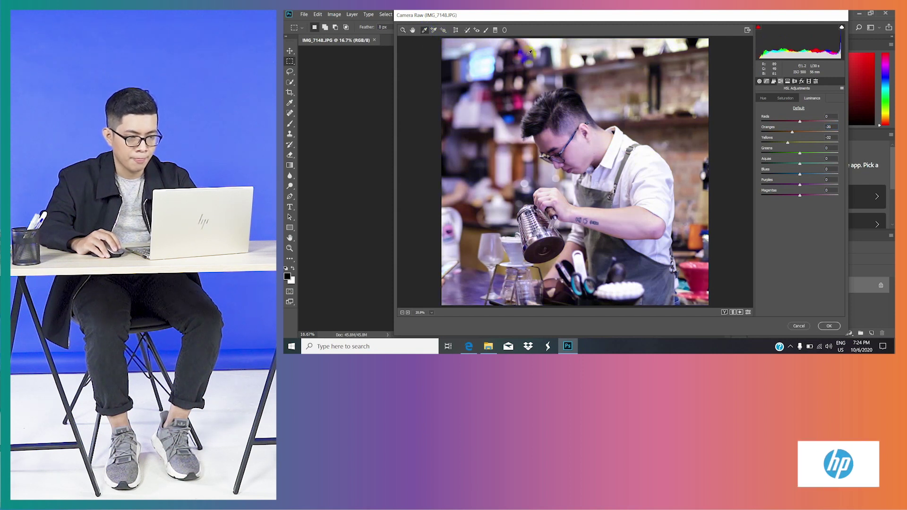
Step: Place a color sampler on the wall behind the barista and clear it
click(433, 30)
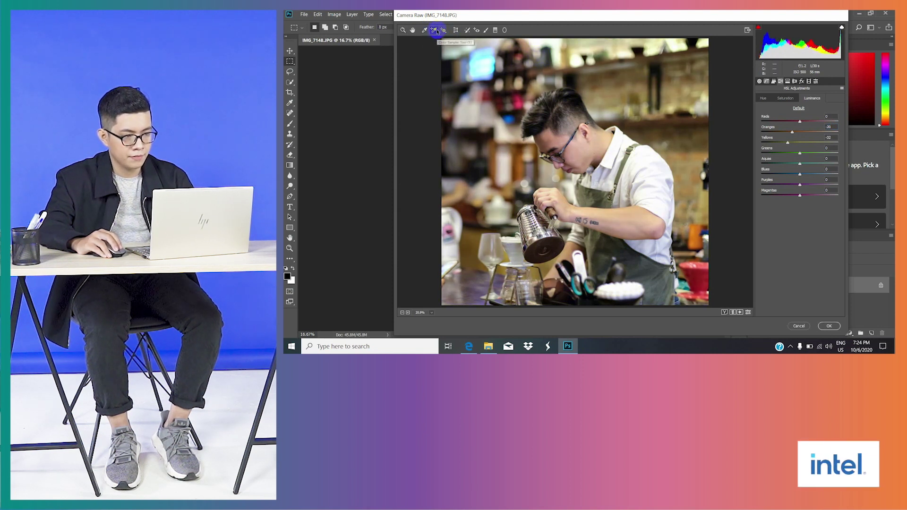
click(640, 70)
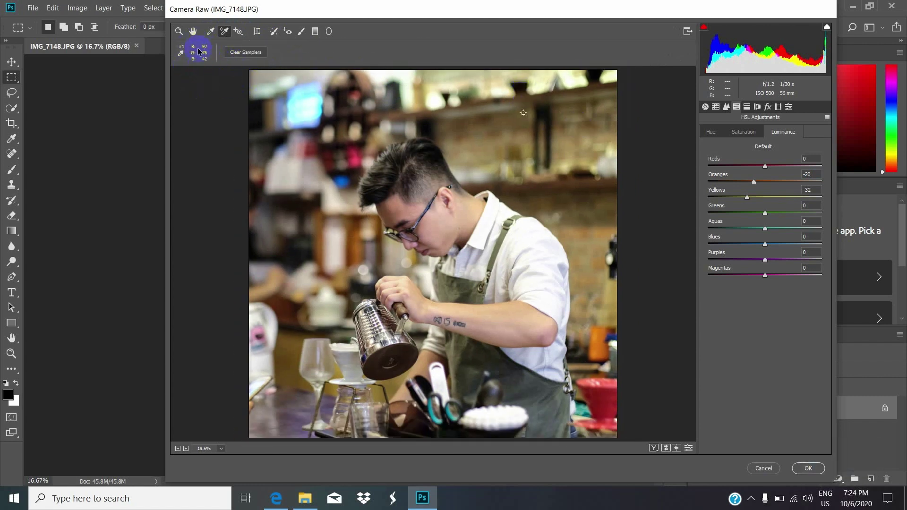
click(233, 53)
Step: Try tinting the highlights with Split Toning by adjusting their hue and saturation
click(747, 107)
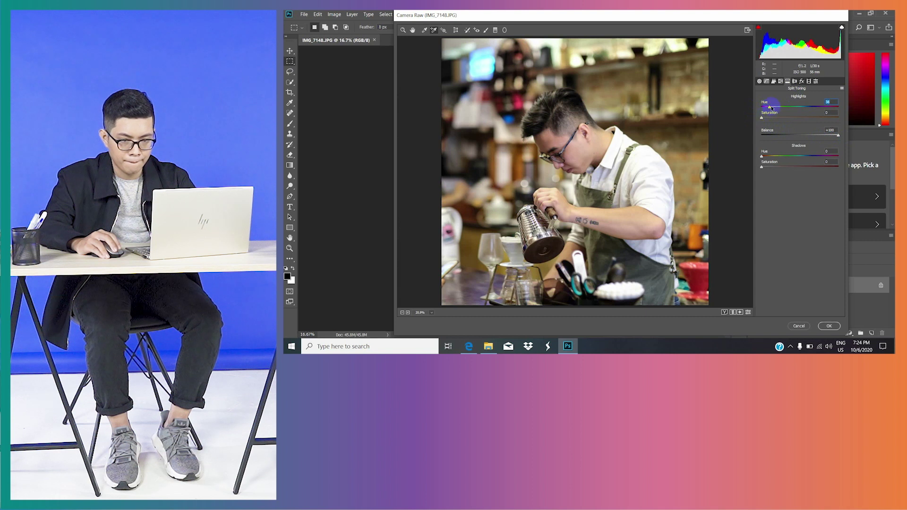
drag(761, 119, 811, 112)
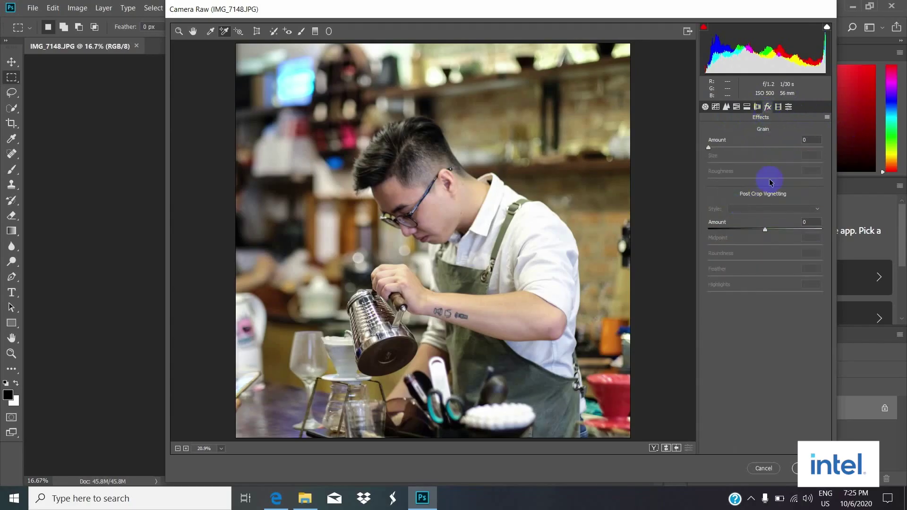
Step: Try adjusting the blue, green and red primary saturation in Calibration, and reset each of them
click(778, 106)
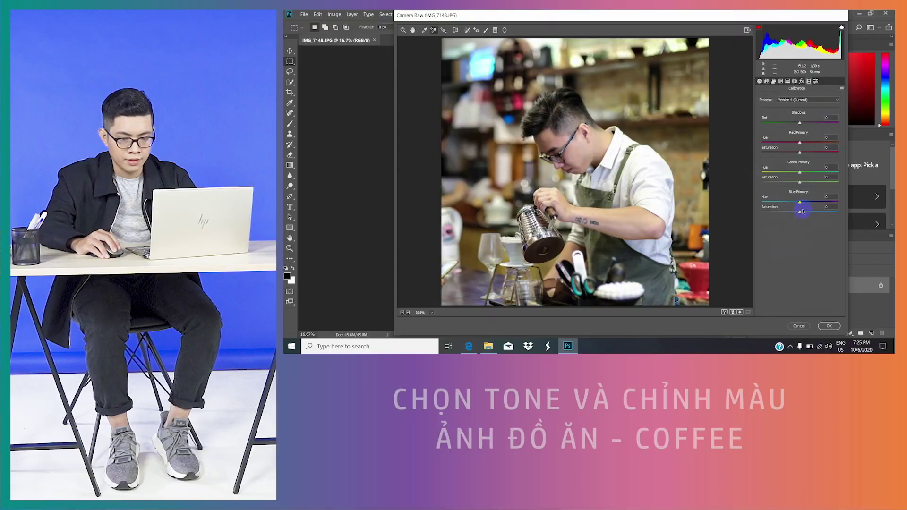
drag(765, 299, 772, 302)
drag(804, 213, 810, 214)
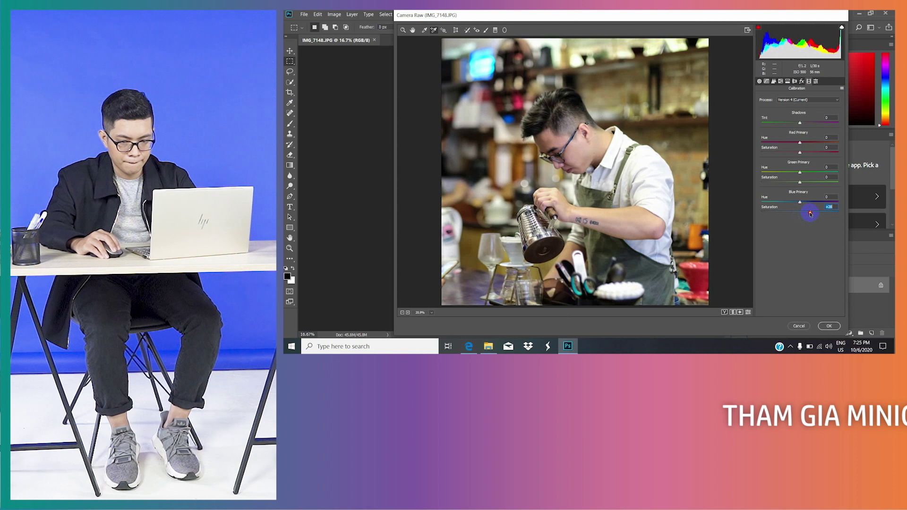
click(792, 184)
drag(792, 183, 794, 184)
drag(800, 153, 798, 153)
double_click(798, 153)
double_click(810, 212)
double_click(794, 182)
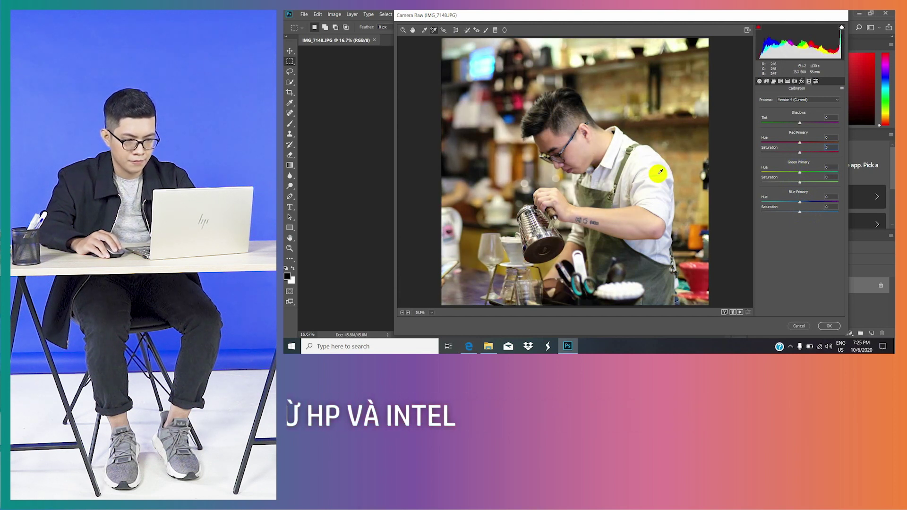
key(ctrl+z)
key(ctrl+z)
key(ctrl+z)
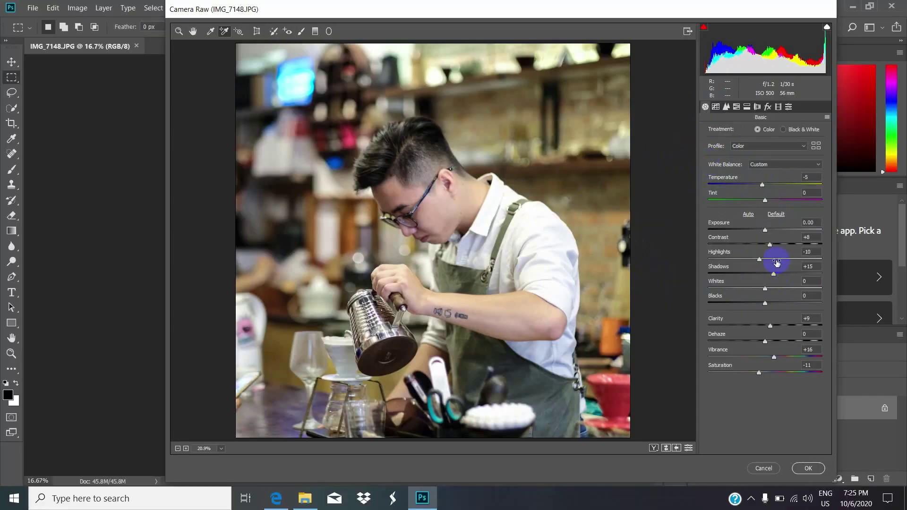
Step: Set the basic highlights to -38, whites to -15 and blacks to -16, and lower the shadows slightly
drag(760, 261, 745, 265)
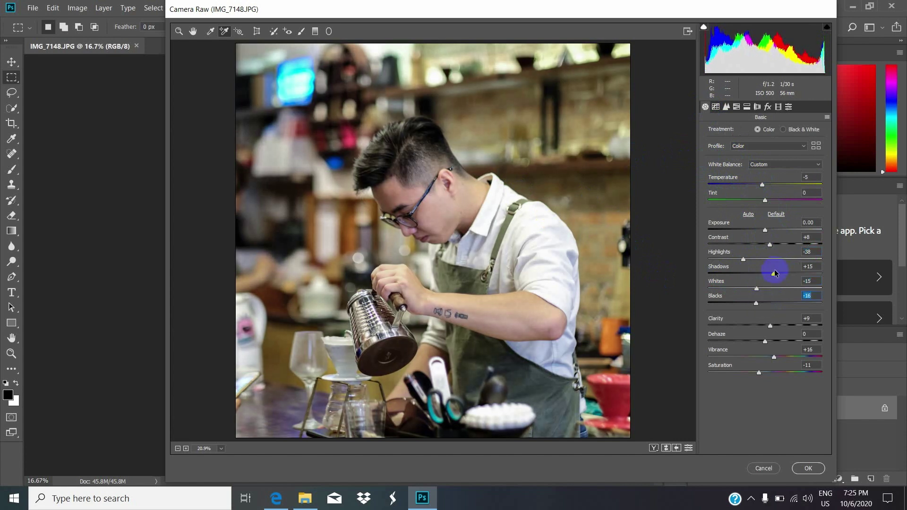
drag(773, 275, 767, 278)
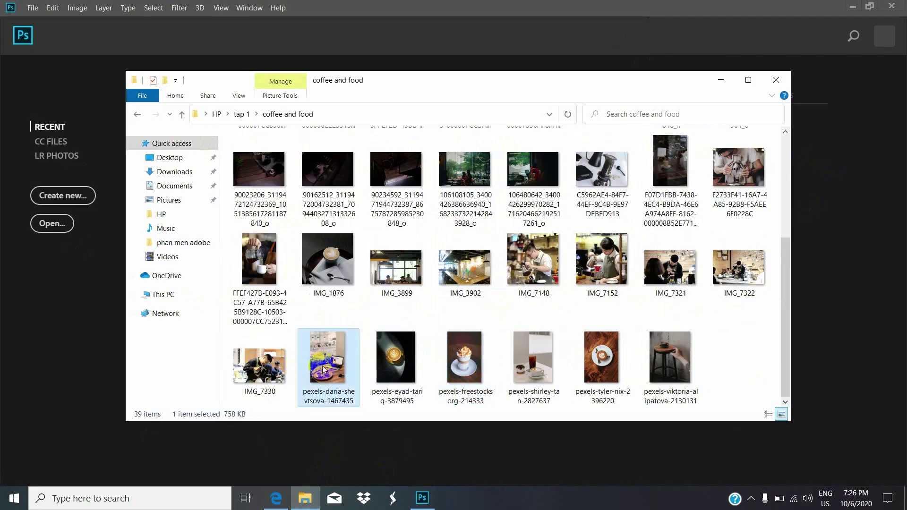
Step: Open the photo of the laptop and coffee tray in Camera Raw, set temperature to -11 and shift the tint slightly toward green
drag(327, 368, 476, 307)
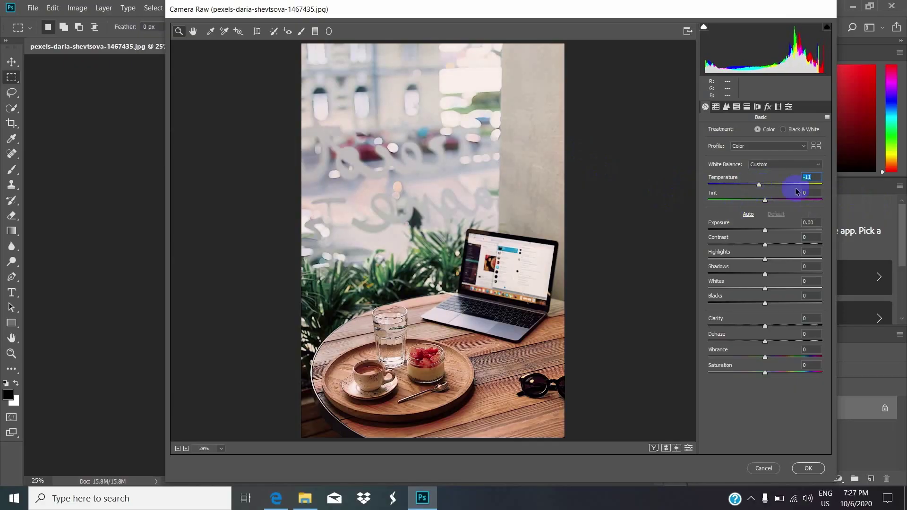
drag(766, 203, 762, 202)
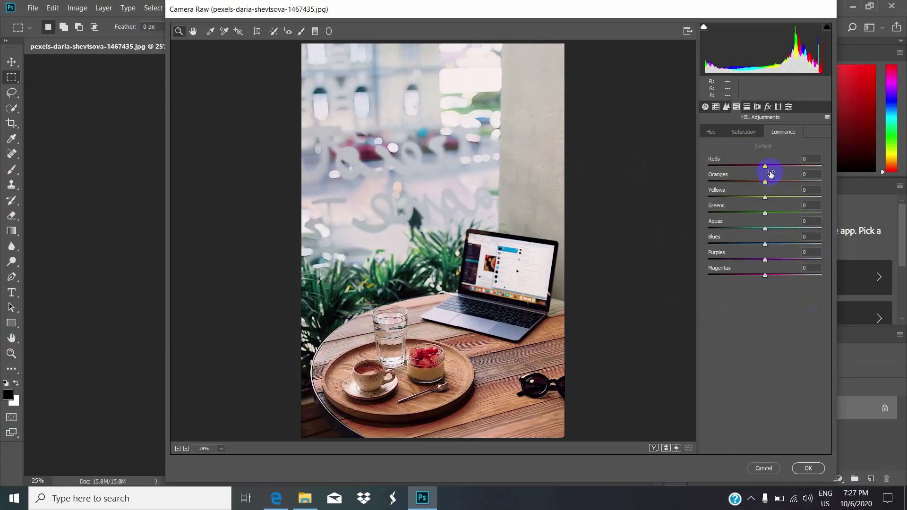
Step: Set the HSL saturation to +26 for oranges and +33 for yellows, and raise the reds slightly
click(746, 133)
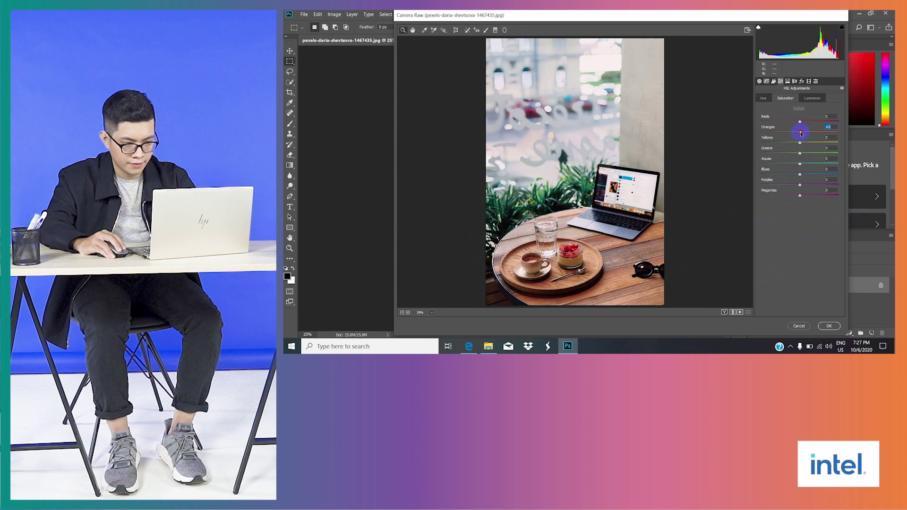
click(800, 142)
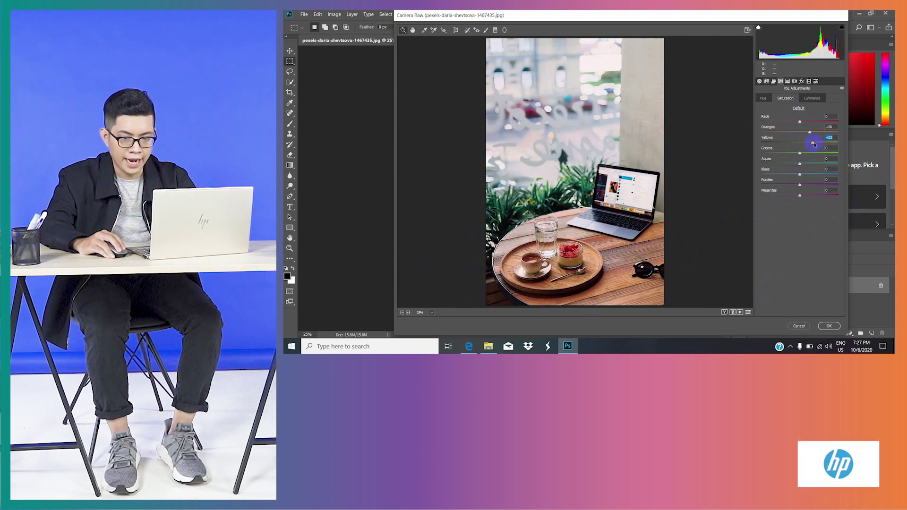
drag(800, 122, 805, 123)
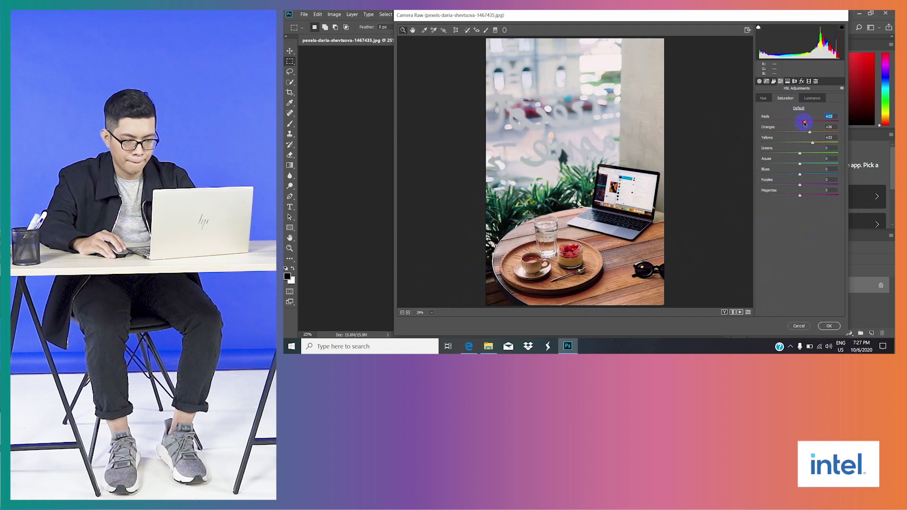
Step: Set the HSL luminance to +19 for reds, +43 for oranges and +19 for yellows
click(810, 98)
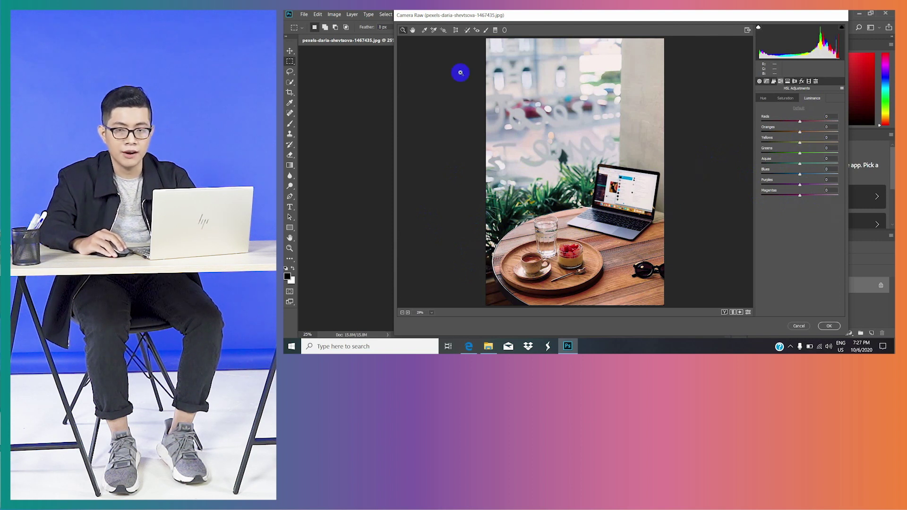
drag(800, 132, 813, 133)
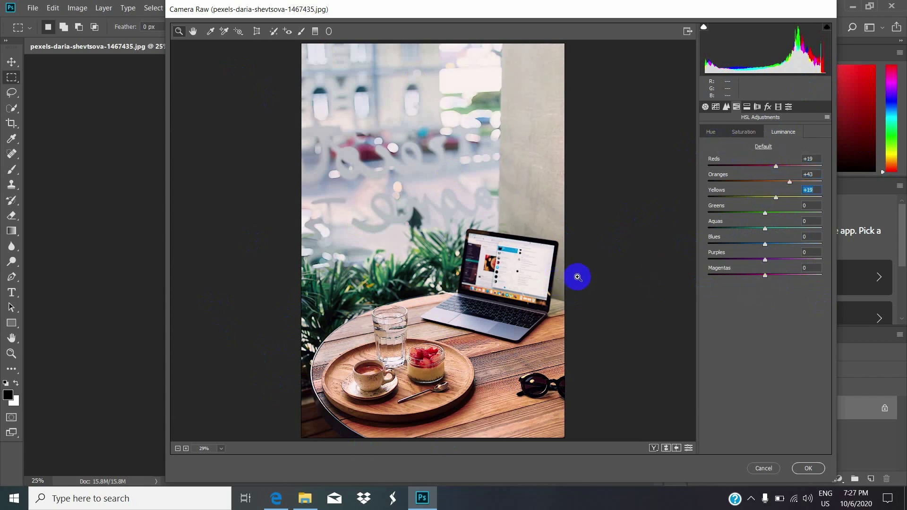
Step: Compare the coffee table photo before and after the adjustments by toggling the preview repeatedly
key(p)
key(p)
key(p)
key(p)
key(p)
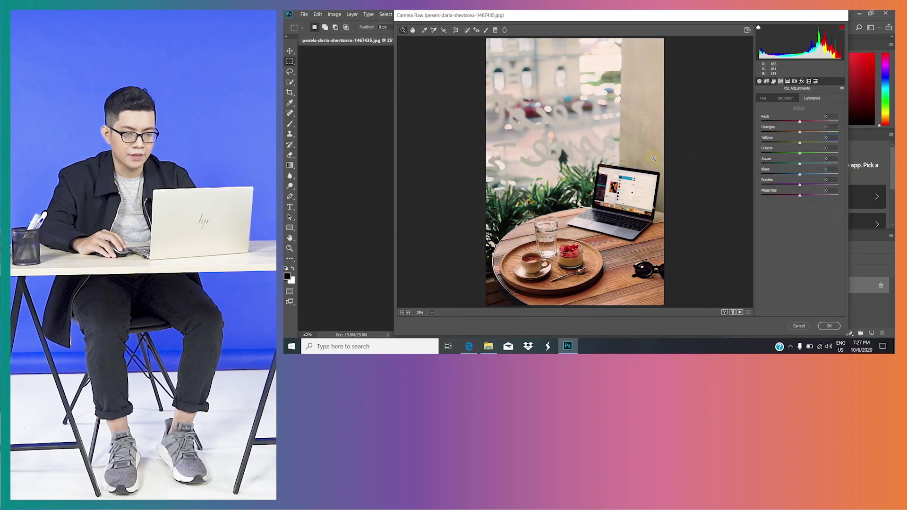
key(p)
key(p)
key(p)
key(p)
key(p)
key(p)
key(p)
key(p)
key(p)
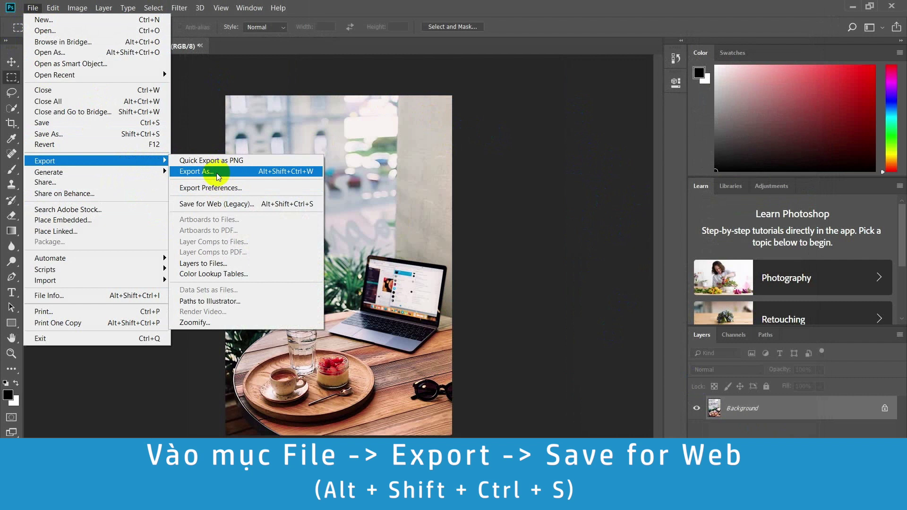
Step: Export the edited photo using Save for Web with the Original view, naming the file cot
click(206, 209)
click(205, 63)
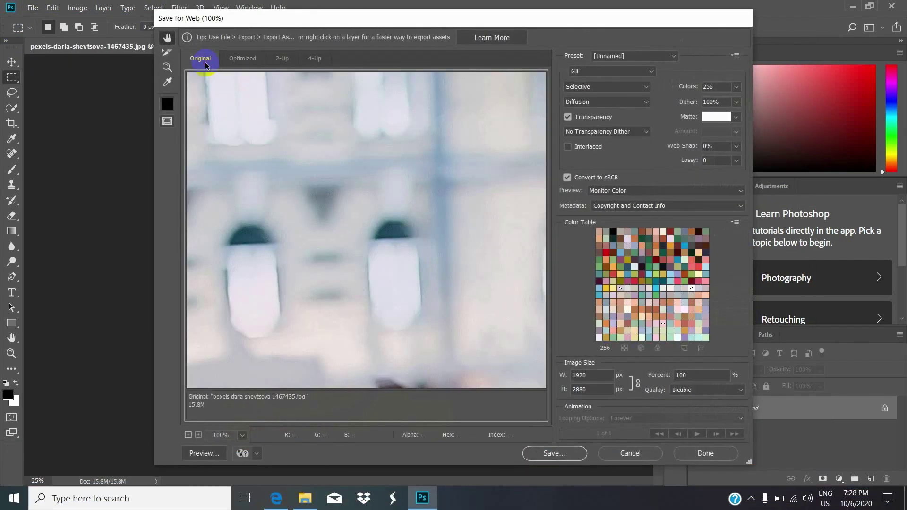
click(548, 453)
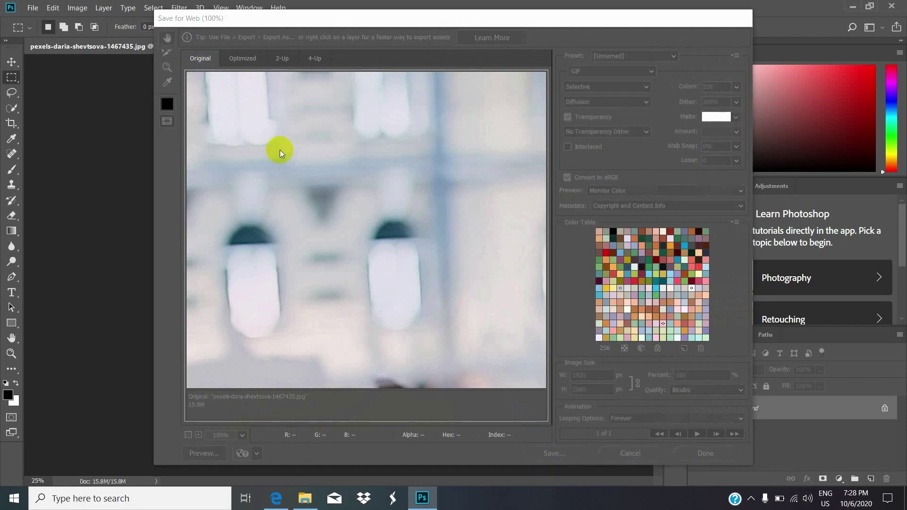
text(cot)
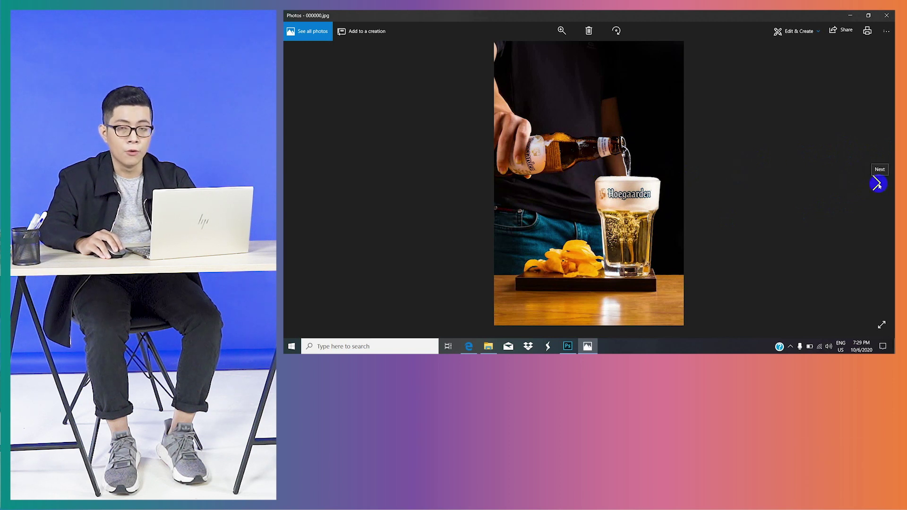
Step: Browse forward through the Hoegaarden beer photos in the Photos viewer
click(878, 184)
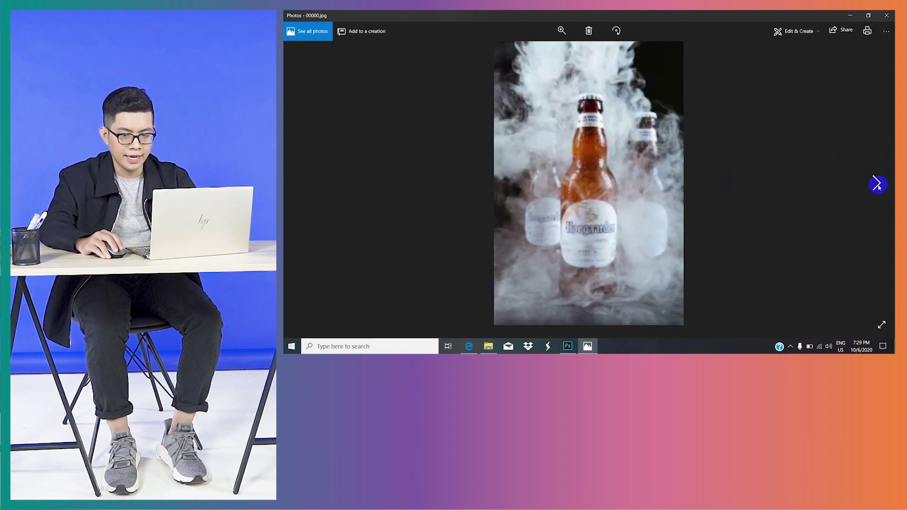
click(878, 184)
click(879, 185)
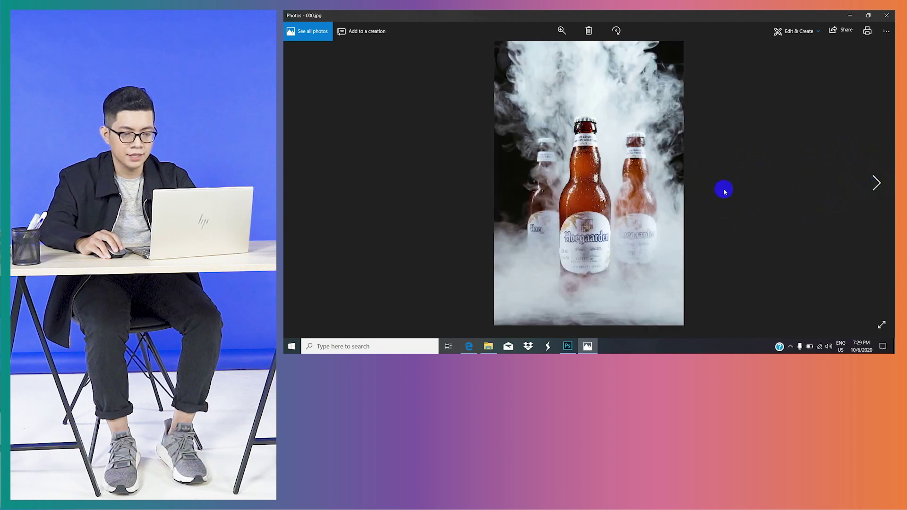
click(878, 185)
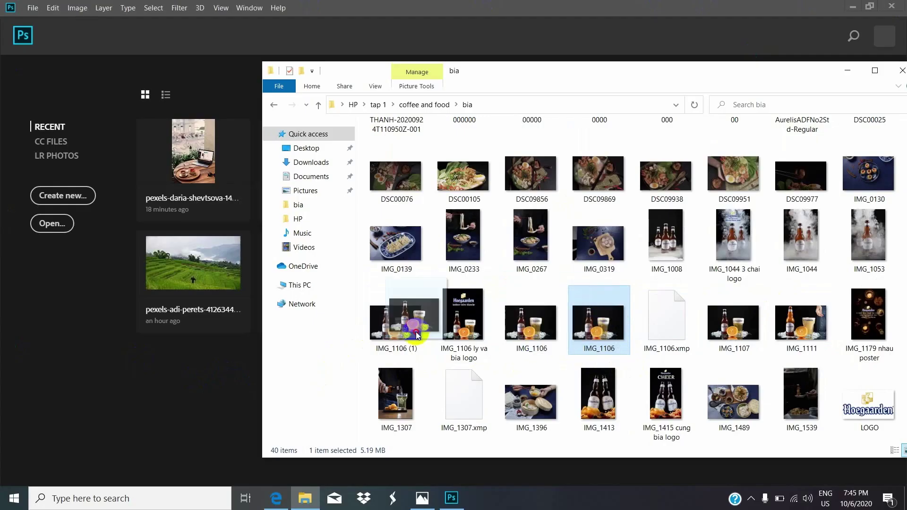
Step: Open the beer photo IMG_1106 from the bia folder in Photoshop and start the Camera Raw Filter on it
drag(598, 324, 202, 370)
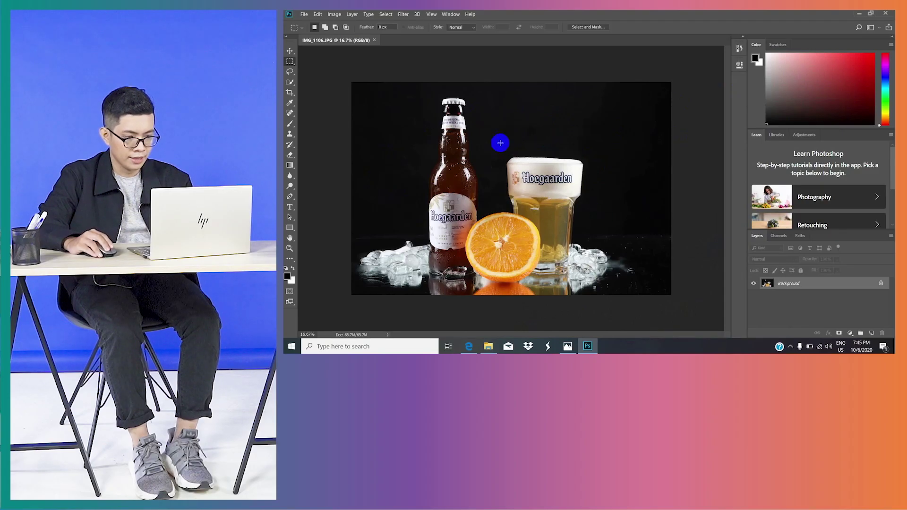
click(579, 192)
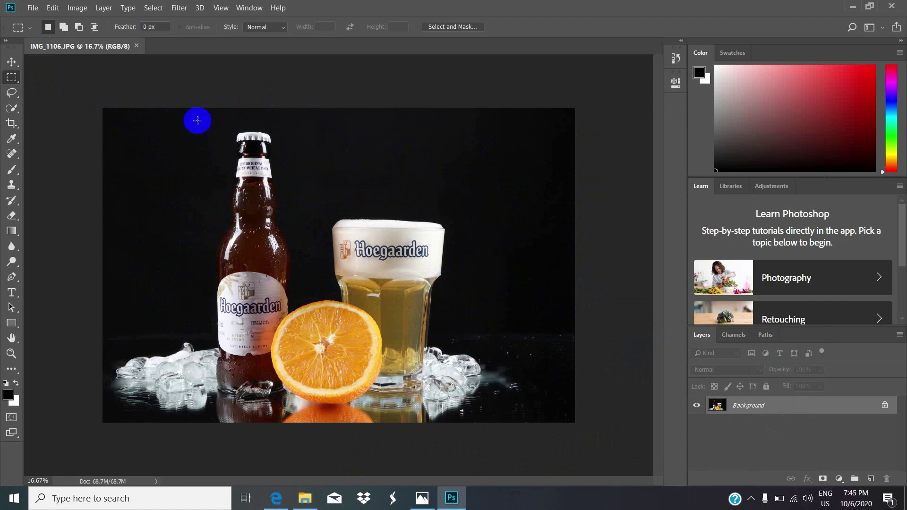
click(181, 9)
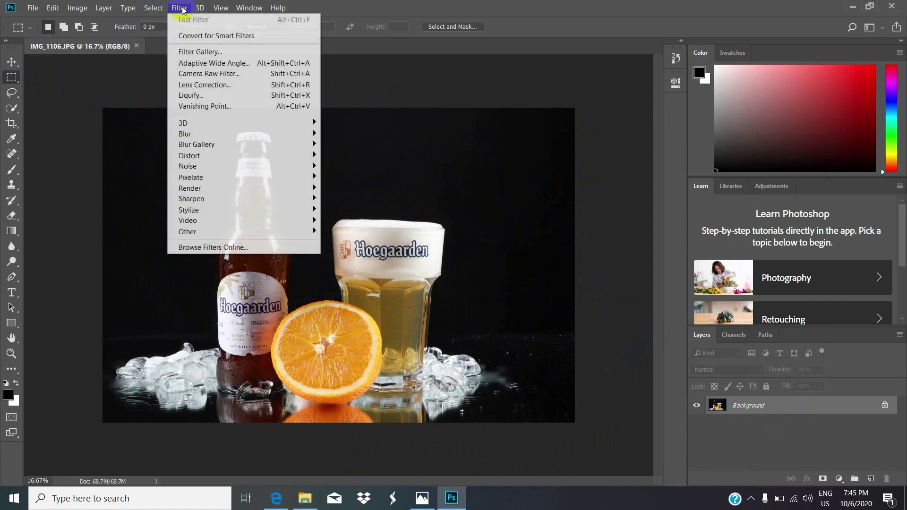
click(208, 74)
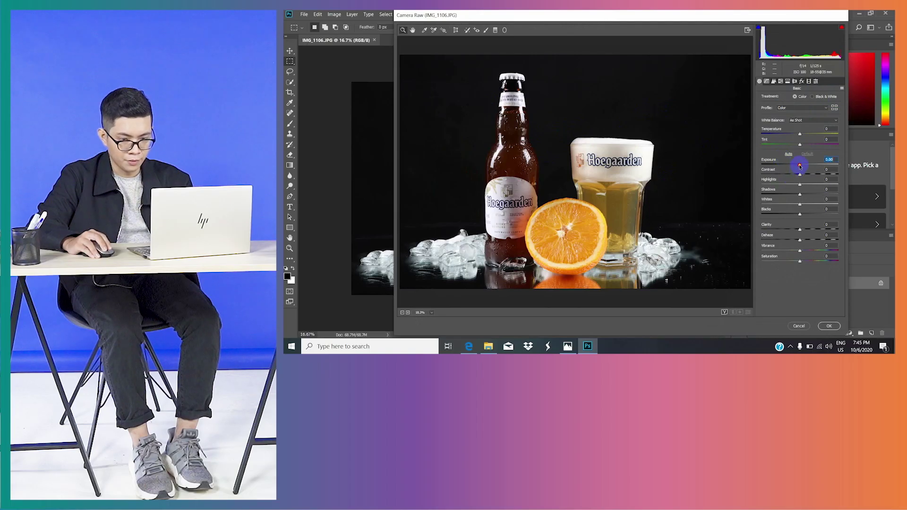
Step: Set exposure to +0.50, contrast +5, highlights -23, shadows -6, whites +1, vibrance +16 and saturation -4 in the basic adjustments
drag(799, 166, 801, 167)
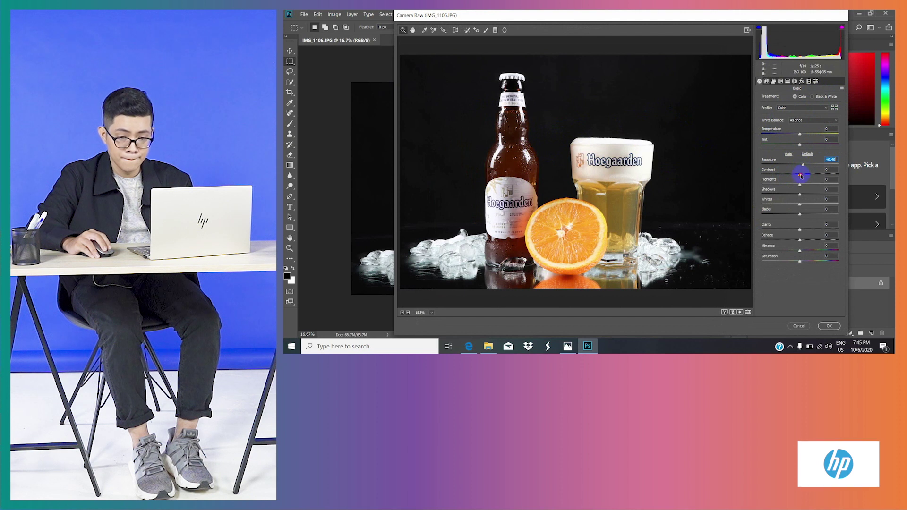
click(794, 184)
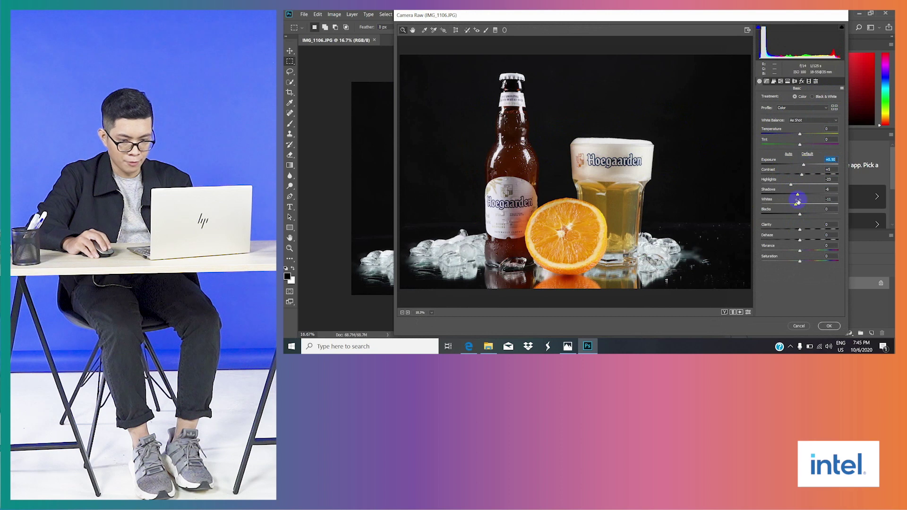
drag(796, 204, 800, 204)
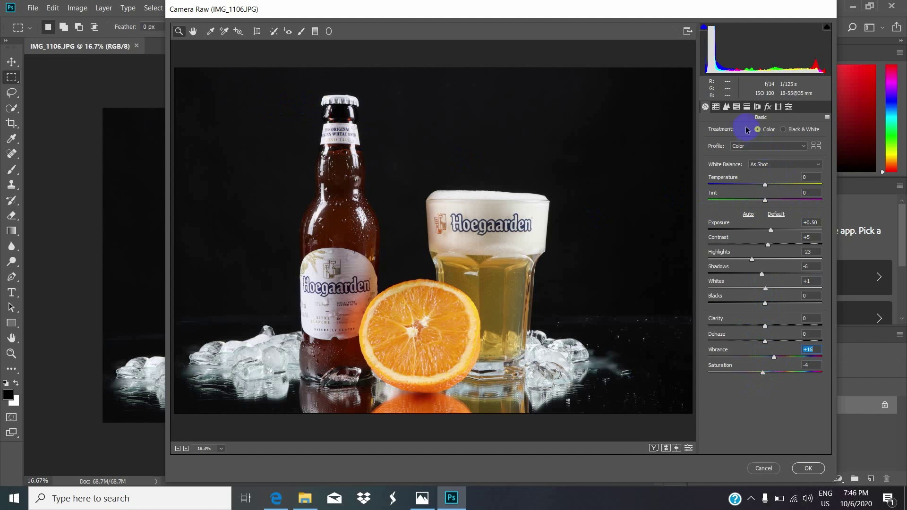
Step: Set the HSL luminance of oranges to +9 and raise the luminance of yellows slightly
click(737, 106)
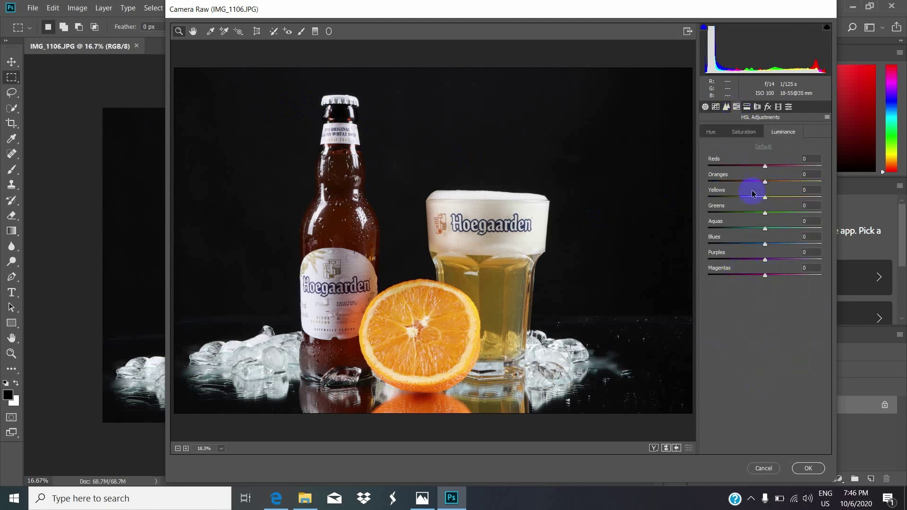
drag(764, 175, 758, 184)
drag(798, 137, 809, 137)
drag(800, 136, 796, 147)
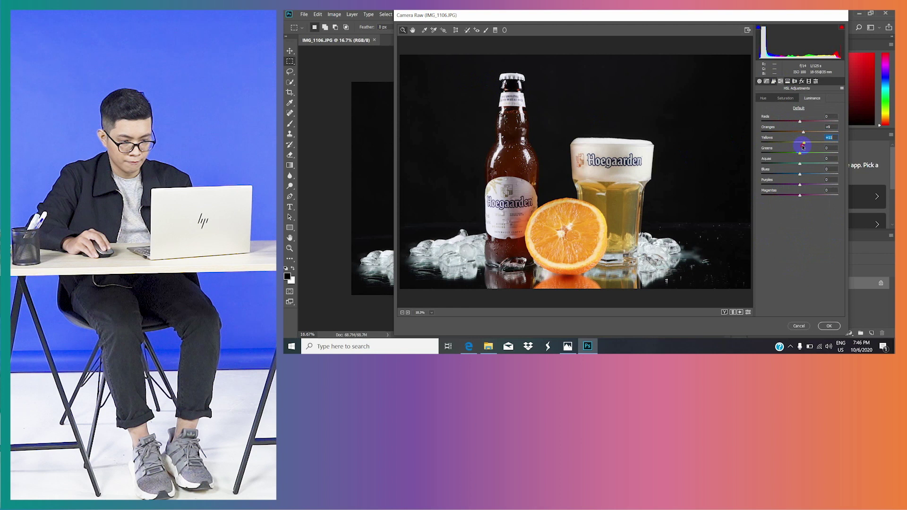
Step: Raise the HSL saturation of oranges, and set yellows to +7 and greens to +3
click(785, 98)
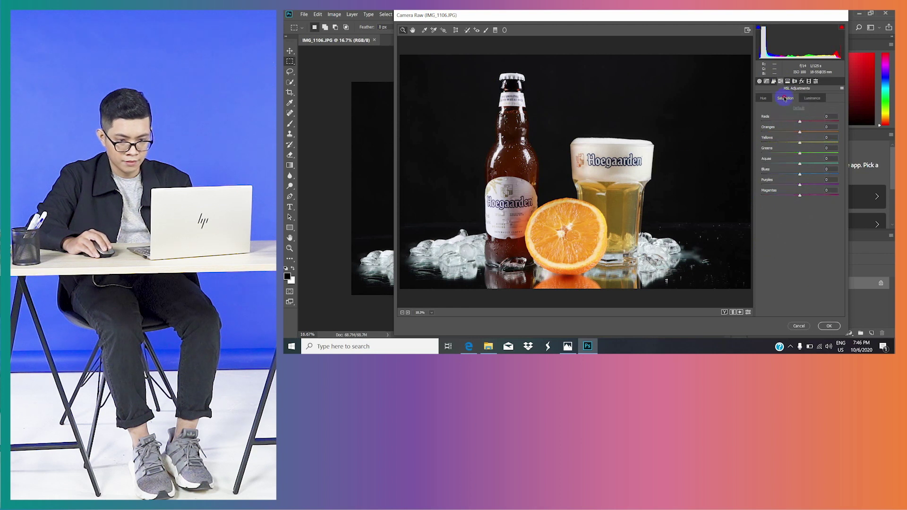
drag(800, 132, 788, 133)
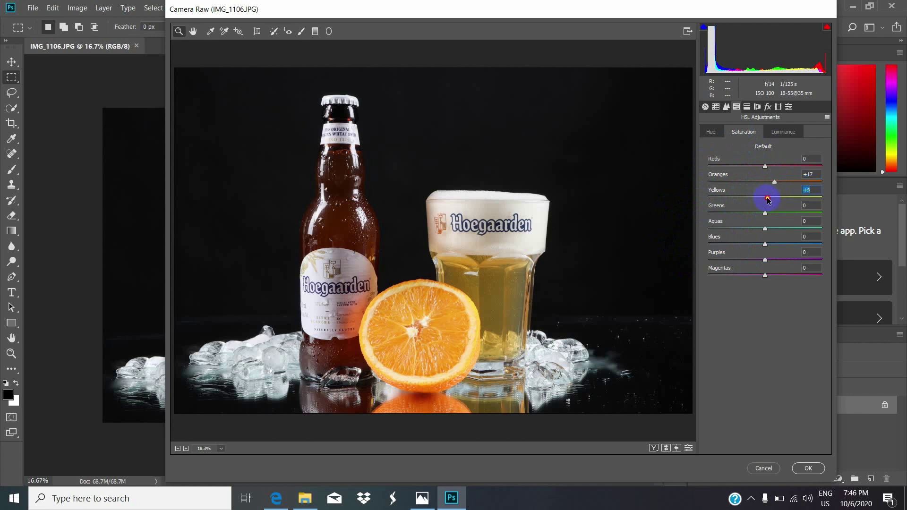
drag(768, 199, 775, 182)
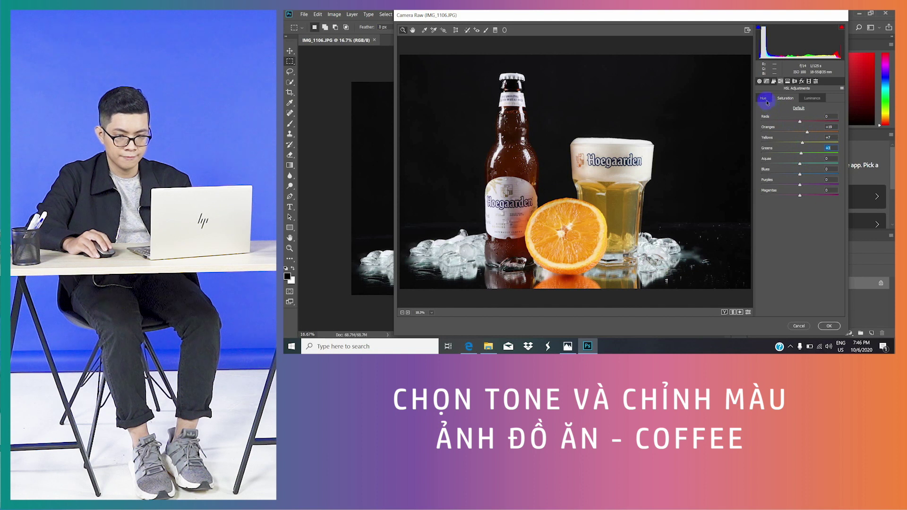
Step: Set the HSL hue to +13 for oranges and -14 for yellows, and boost the Blue Primary saturation before applying the filter
click(798, 108)
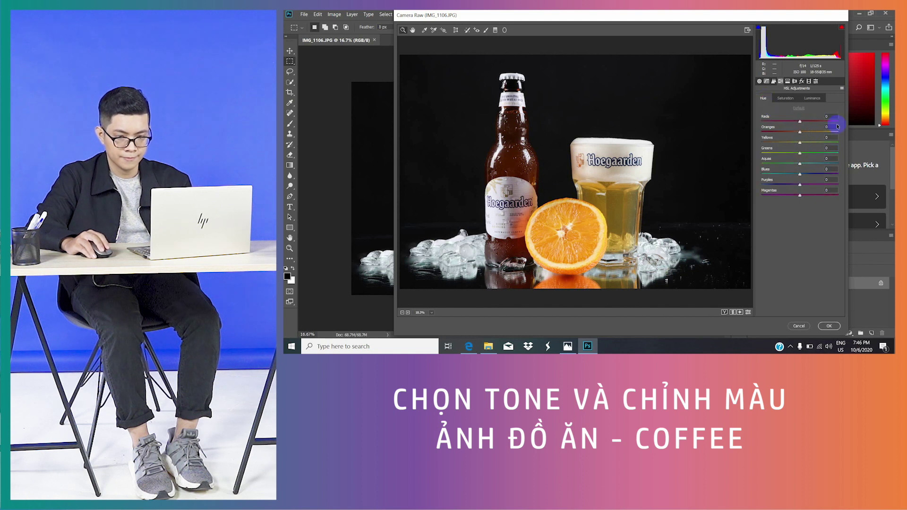
drag(799, 133, 793, 144)
click(799, 133)
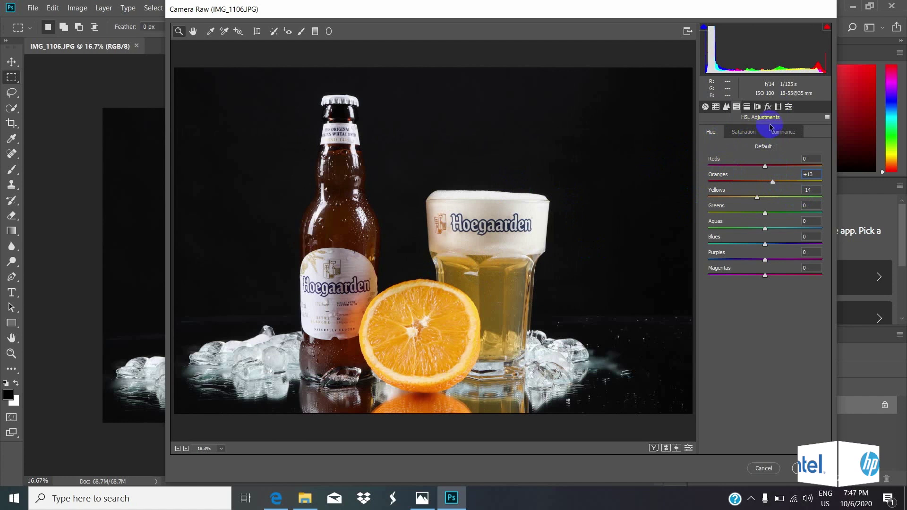
click(778, 108)
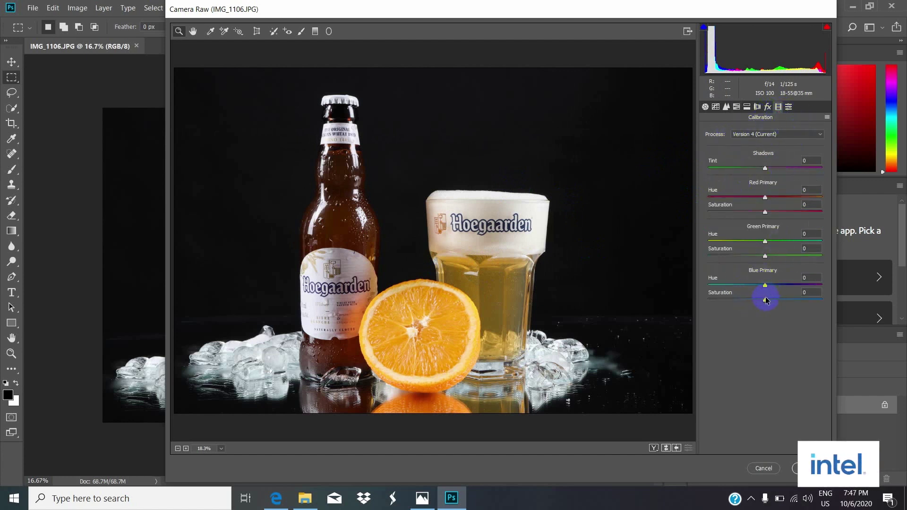
drag(783, 300, 784, 301)
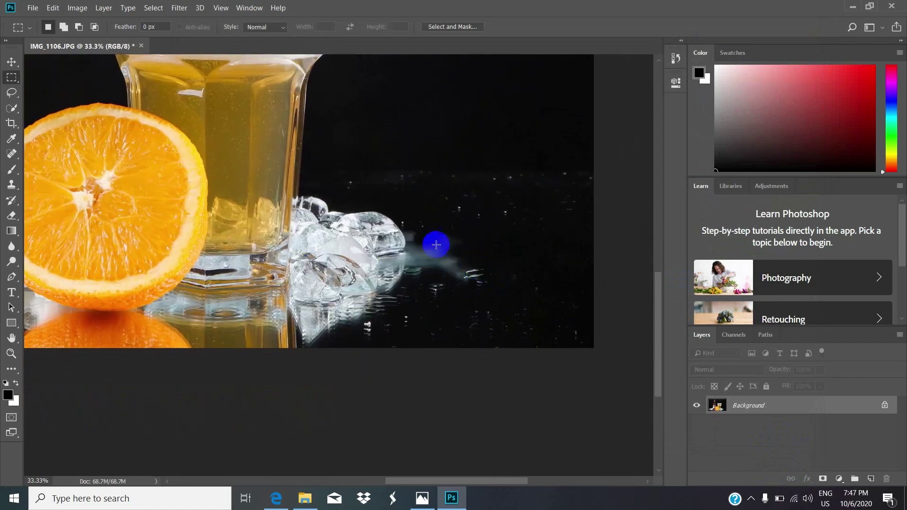
Step: Remove the white specks in the dark background just above the ice beside the glass using the Patch tool
drag(435, 245, 463, 249)
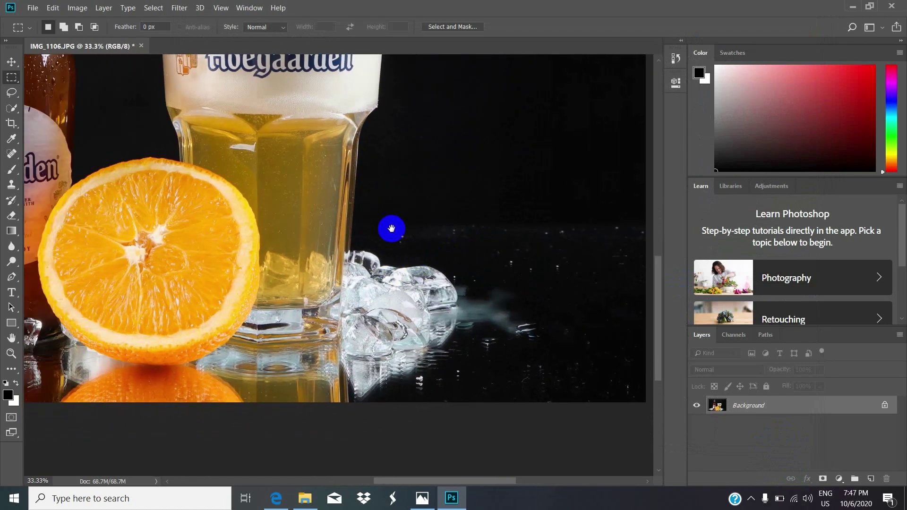
key(ctrl+minus)
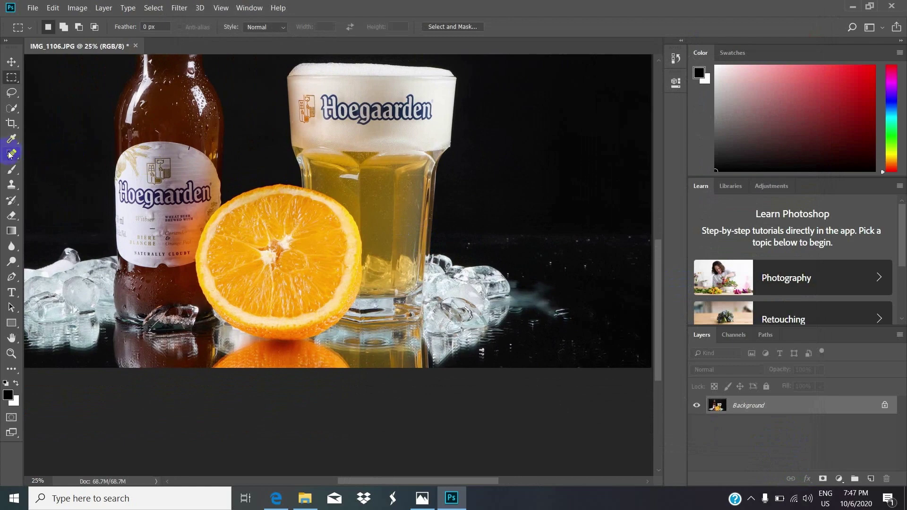
click(11, 156)
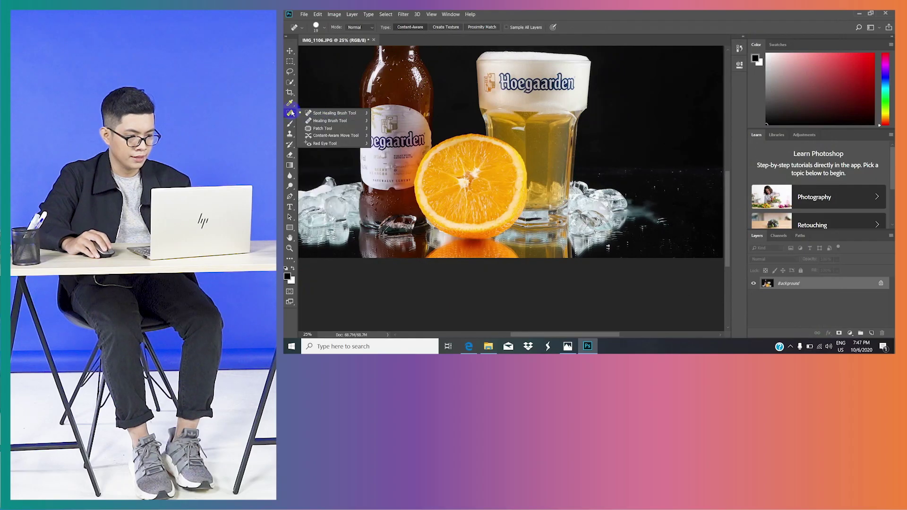
click(323, 128)
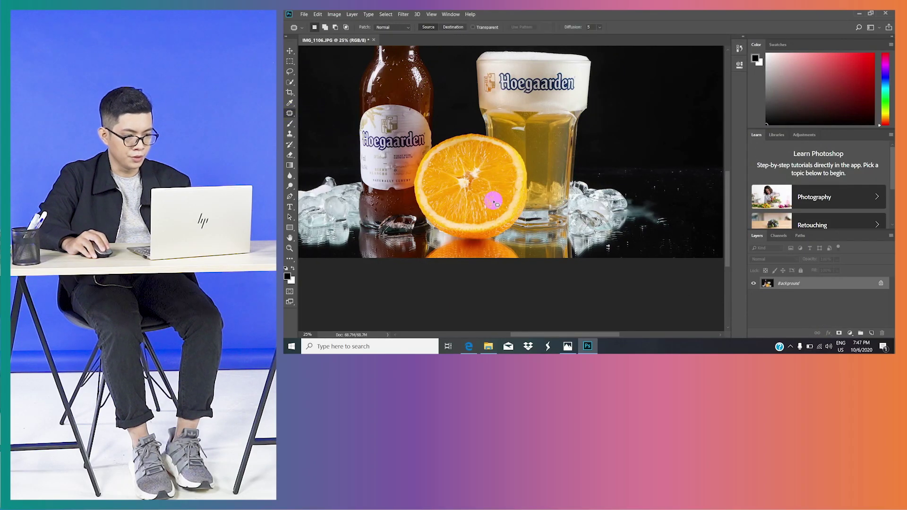
scroll(654, 193, up, 2)
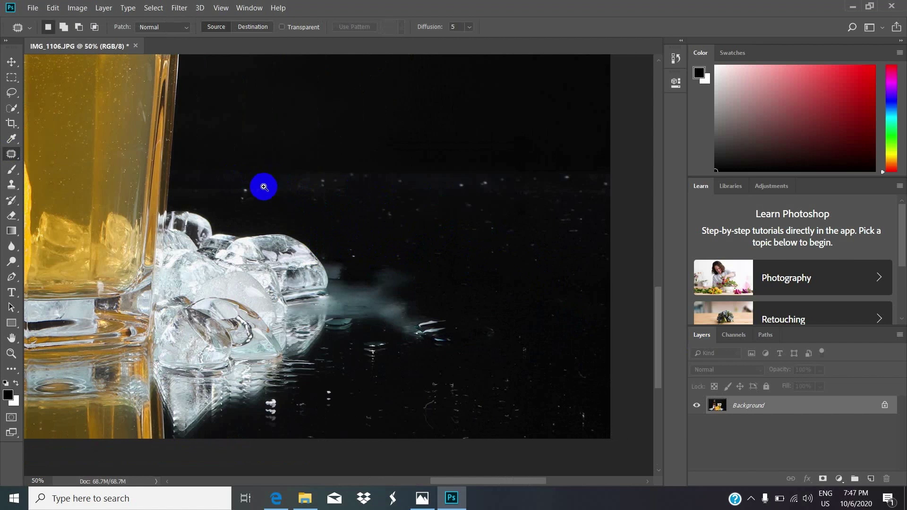
key(ctrl+plus)
drag(458, 137, 538, 133)
mouse_move(369, 187)
mouse_down()
mouse_move(385, 187)
mouse_move(354, 197)
mouse_move(370, 172)
mouse_move(377, 176)
mouse_up()
scroll(384, 168, up, 1)
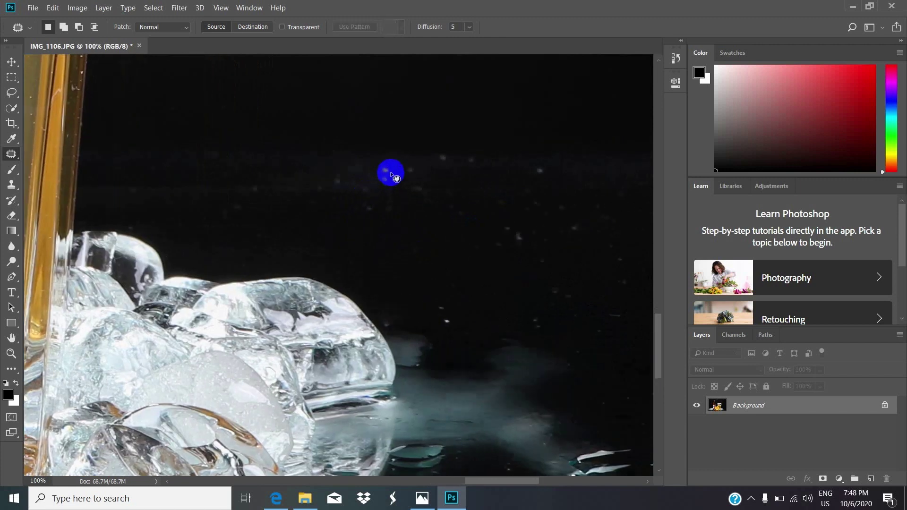
drag(390, 176, 424, 243)
mouse_move(376, 221)
mouse_down()
mouse_move(318, 182)
mouse_move(378, 220)
mouse_up()
drag(349, 208, 297, 233)
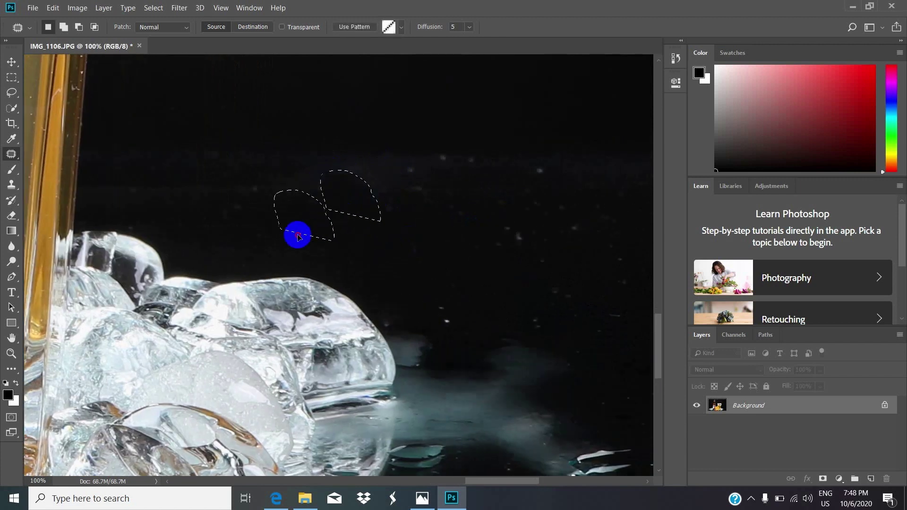
Step: Patch out the specks farther right along the table's back edge with clean black areas
mouse_move(431, 180)
mouse_down()
mouse_move(446, 215)
mouse_move(450, 155)
mouse_move(430, 169)
mouse_move(483, 160)
mouse_move(479, 212)
mouse_move(441, 312)
mouse_up()
scroll(429, 288, right, 5)
mouse_move(387, 212)
mouse_down()
mouse_move(360, 253)
mouse_move(396, 239)
mouse_up()
mouse_move(407, 157)
mouse_down()
mouse_move(421, 162)
mouse_move(421, 176)
mouse_move(370, 196)
mouse_move(449, 210)
mouse_up()
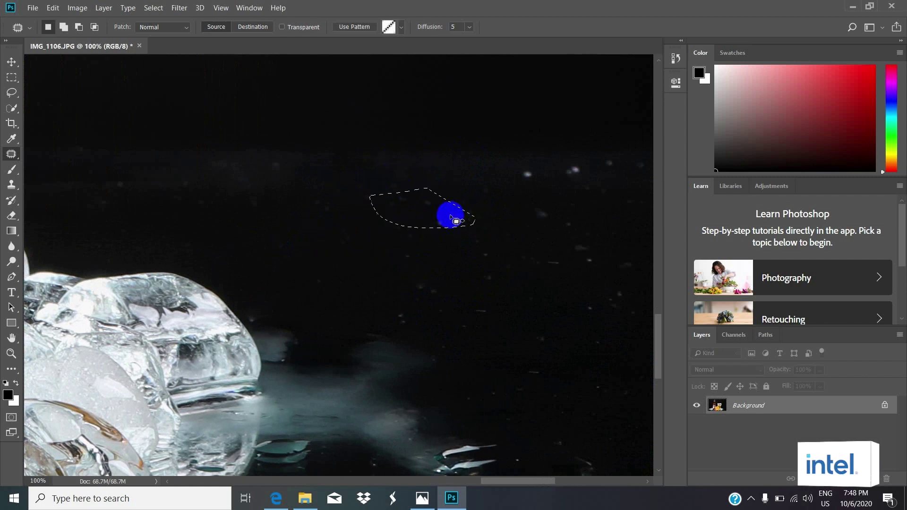
mouse_move(555, 197)
mouse_down()
mouse_move(477, 194)
mouse_move(537, 164)
mouse_move(535, 185)
mouse_move(585, 177)
mouse_move(589, 184)
mouse_up()
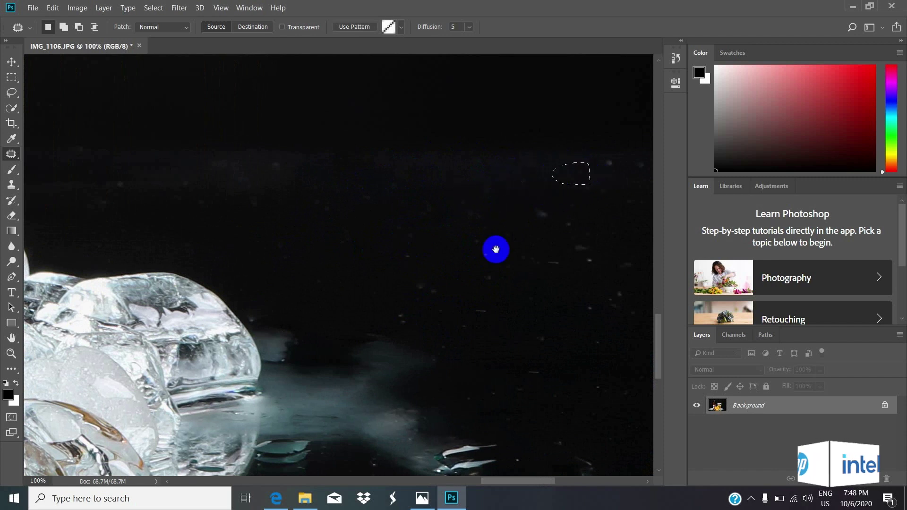
drag(509, 287, 332, 201)
scroll(331, 201, down, 5)
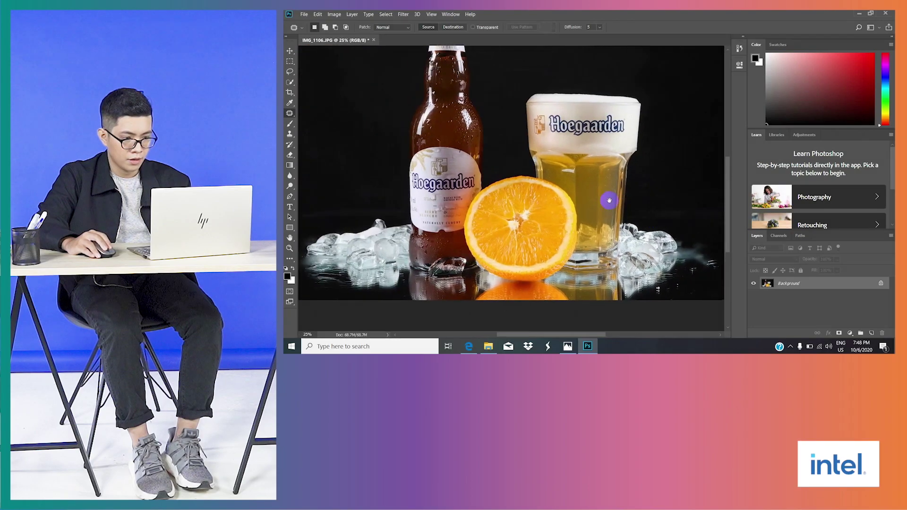
Step: Patch the remaining specks in the black area beside the glass and inspect the background around the bottle's ice
scroll(563, 183, down, 1)
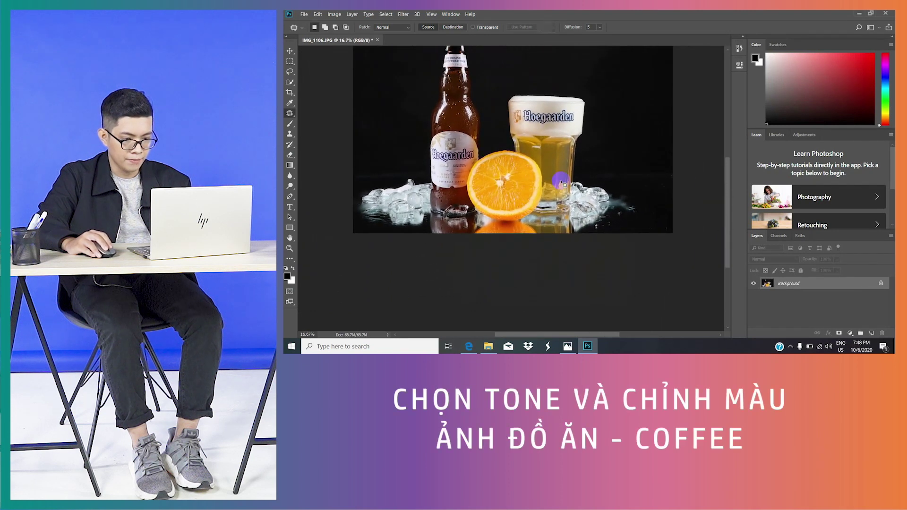
scroll(631, 153, up, 3)
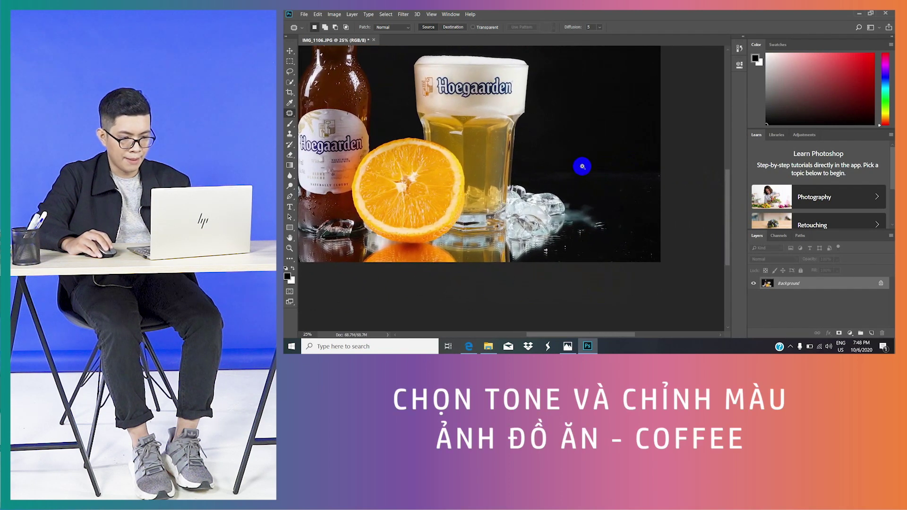
mouse_move(583, 170)
mouse_down()
mouse_move(565, 159)
mouse_move(465, 156)
mouse_move(562, 178)
mouse_move(669, 179)
mouse_move(477, 134)
mouse_up()
drag(594, 152, 591, 127)
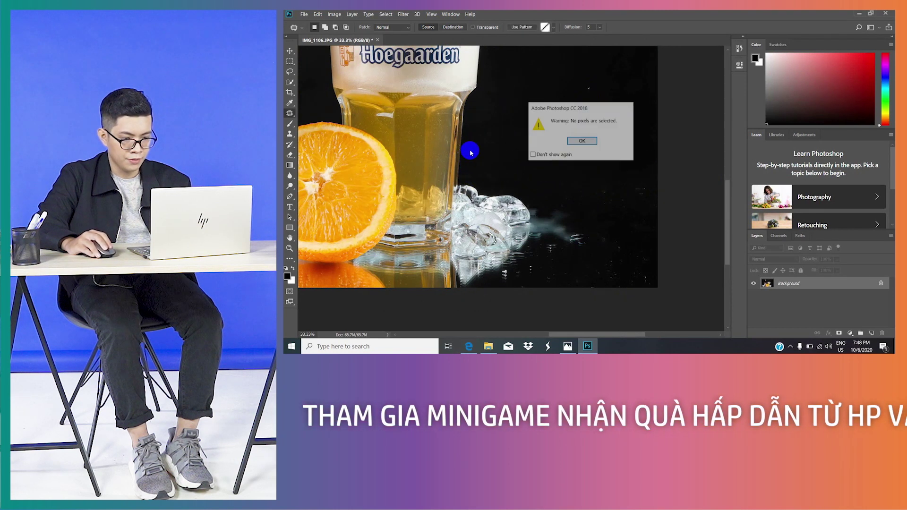
click(595, 138)
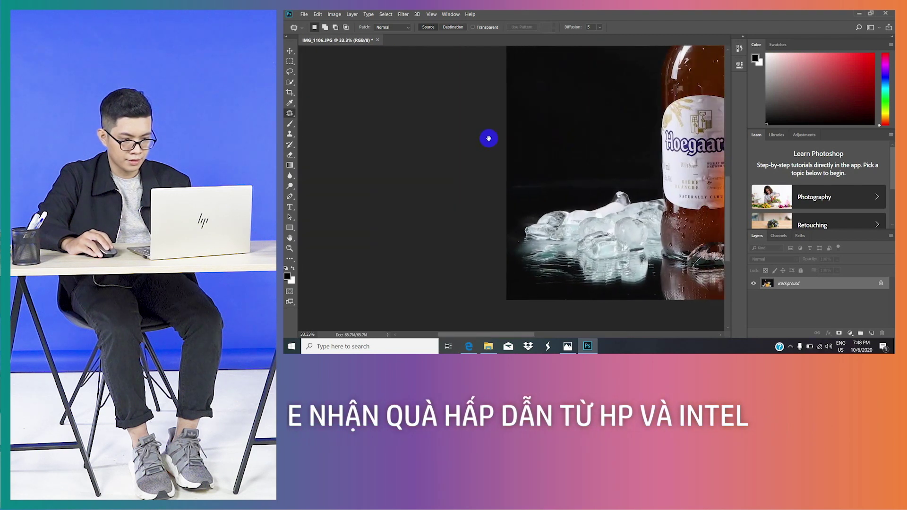
mouse_move(521, 162)
mouse_down()
mouse_move(497, 196)
mouse_move(605, 192)
mouse_move(606, 163)
mouse_up()
drag(557, 178, 555, 102)
key(ctrl+0)
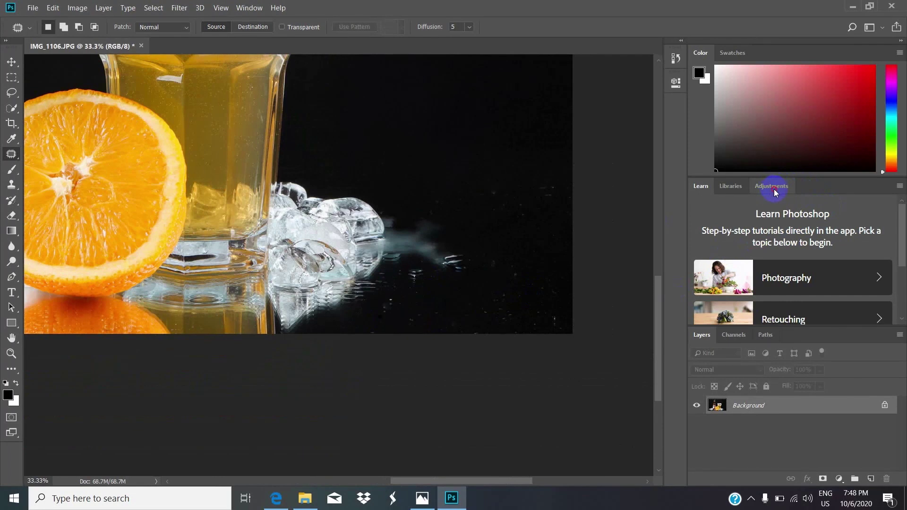
Step: Add a Brightness/Contrast adjustment layer above the background and set its brightness to 24
click(773, 189)
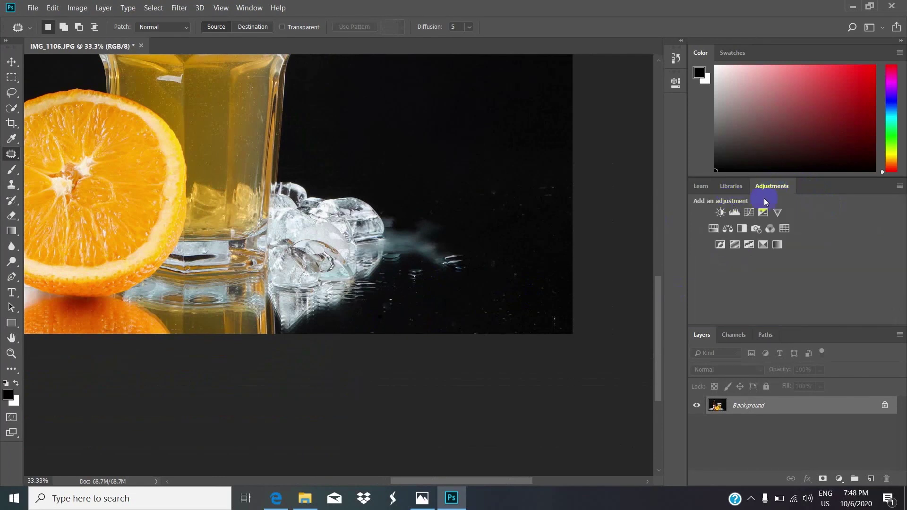
drag(822, 177, 793, 107)
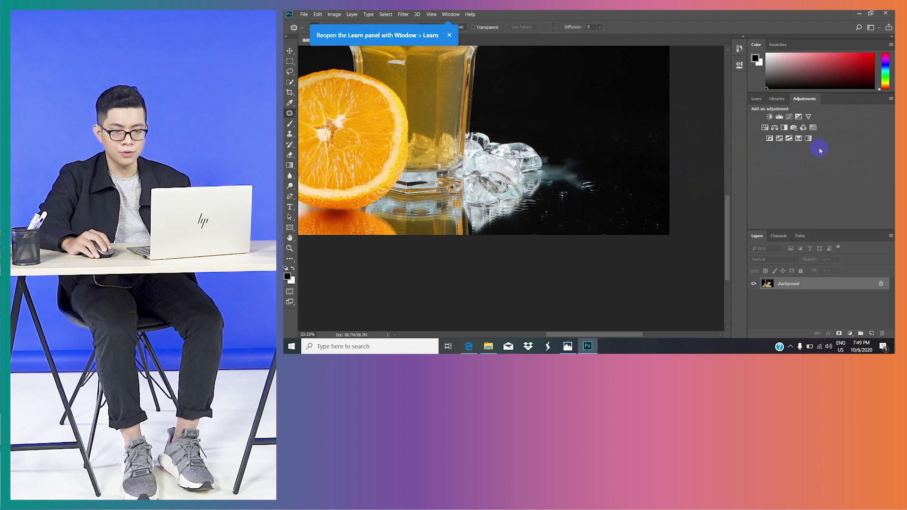
click(770, 117)
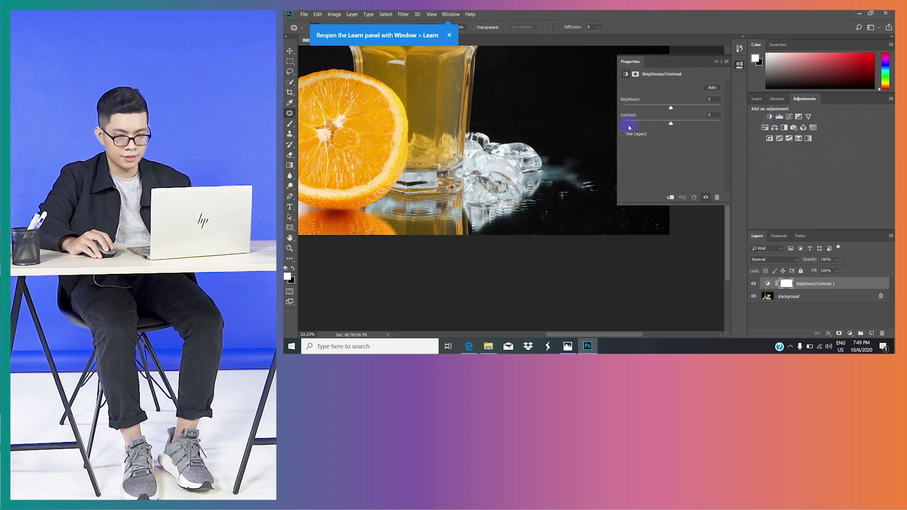
drag(671, 108, 678, 108)
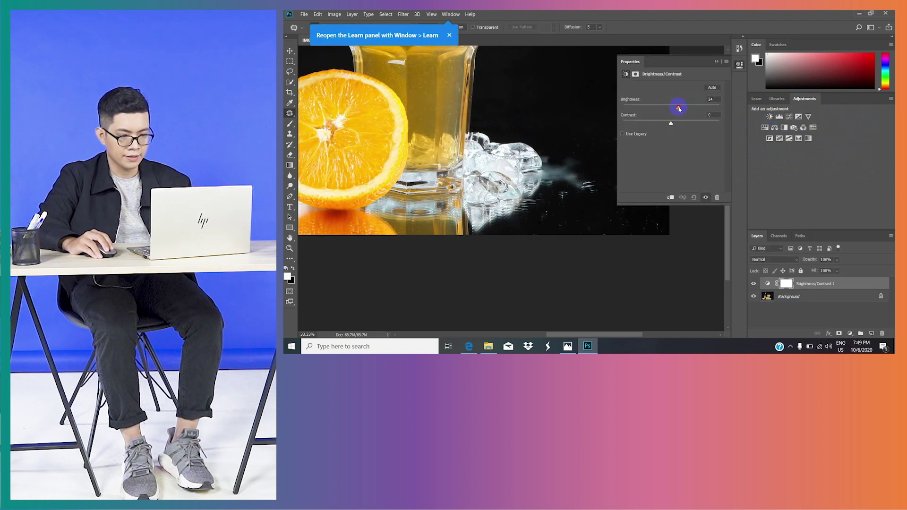
Step: Set the Brightness/Contrast adjustment's contrast to 16 and invert its layer mask to hide the effect
drag(488, 103, 492, 97)
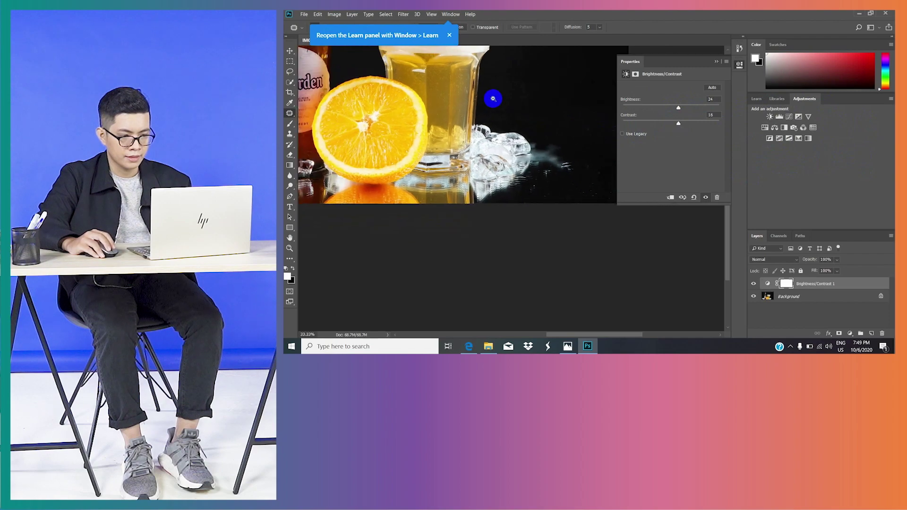
key(ctrl+minus)
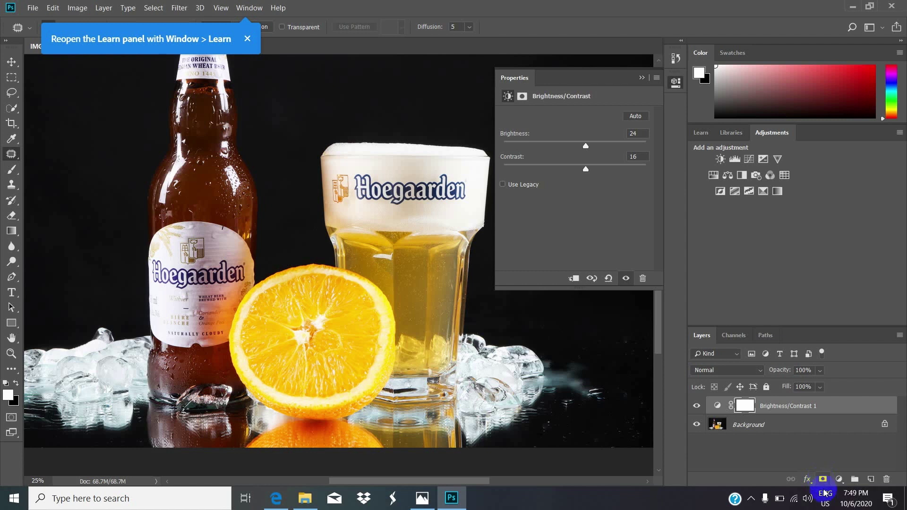
click(729, 451)
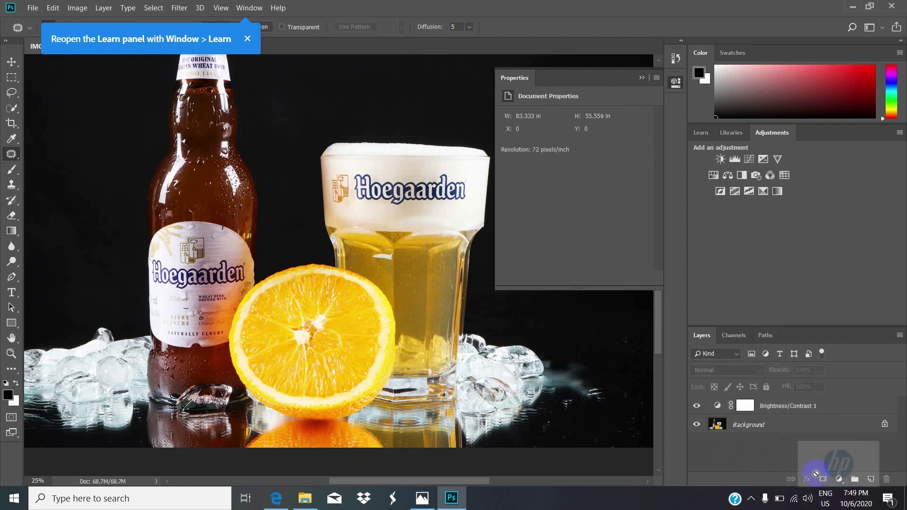
click(790, 409)
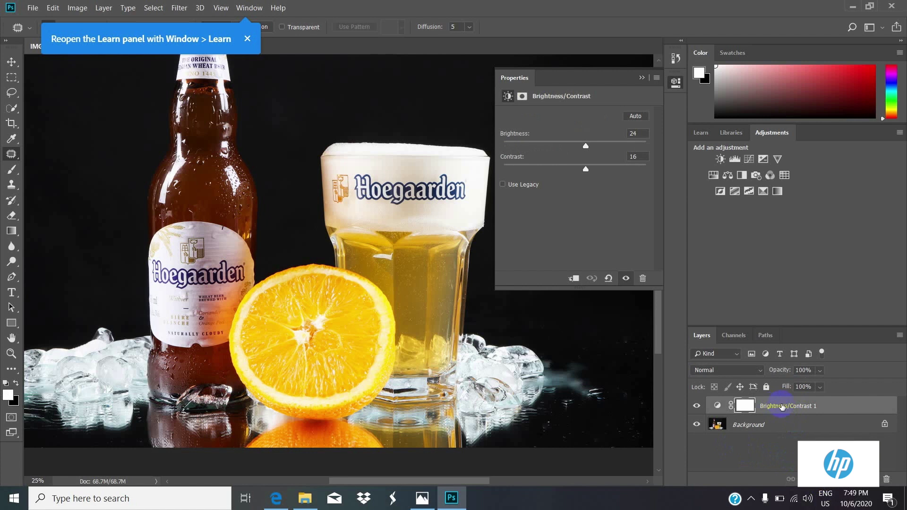
key(ctrl+i)
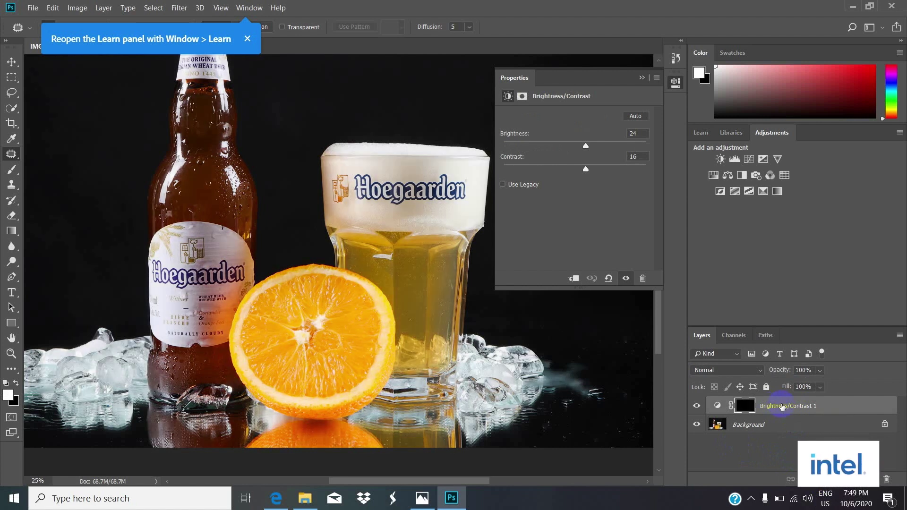
Step: Paint white with the Brush tool on the adjustment's mask over the beer in the glass, revealing the brightening only there
scroll(407, 198, up, 1)
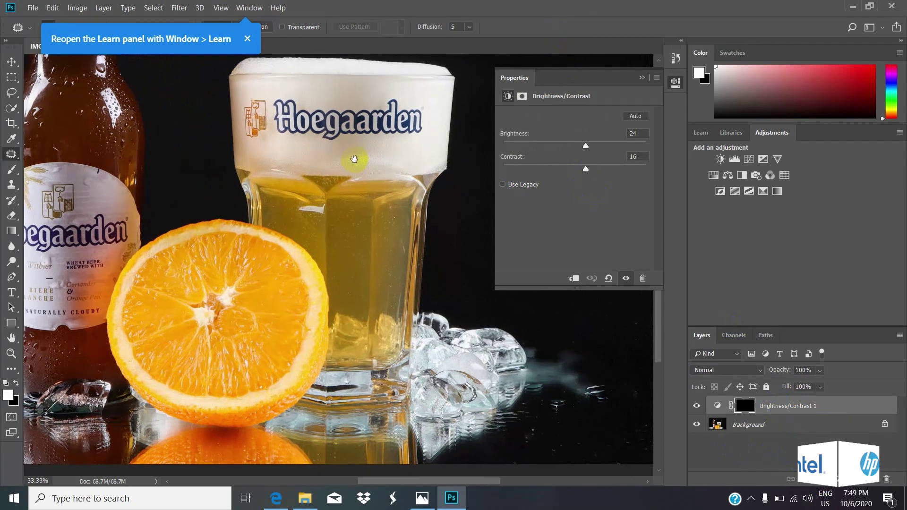
drag(354, 158, 370, 207)
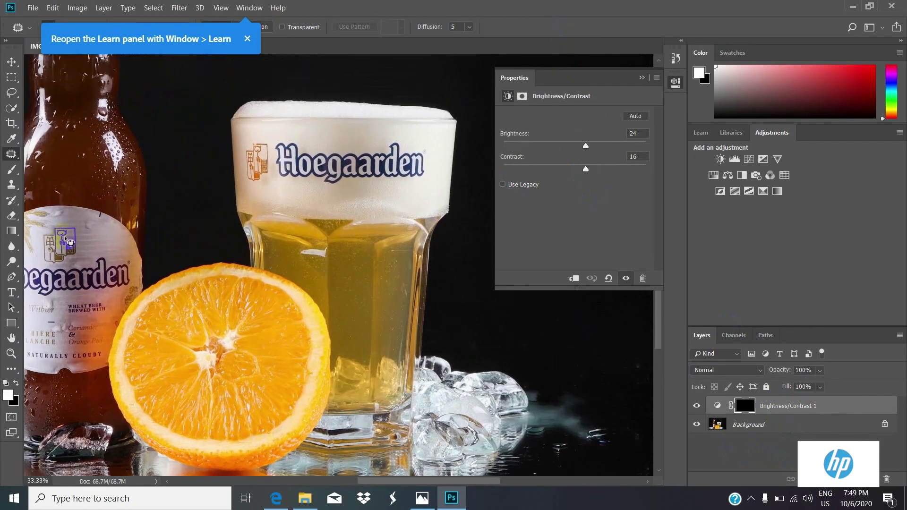
click(12, 171)
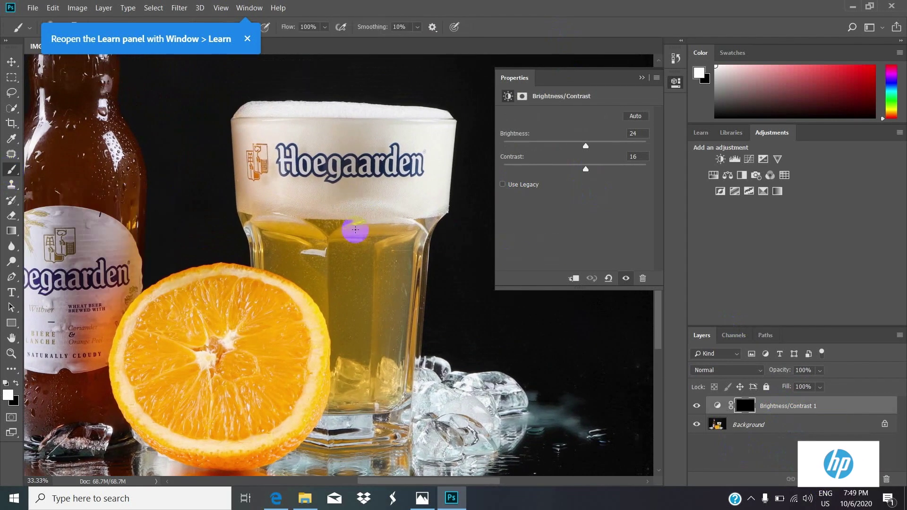
mouse_move(350, 267)
mouse_down()
mouse_move(370, 263)
mouse_move(354, 262)
mouse_move(354, 280)
mouse_move(341, 268)
mouse_move(350, 280)
mouse_move(348, 378)
mouse_move(390, 381)
mouse_move(386, 285)
mouse_up()
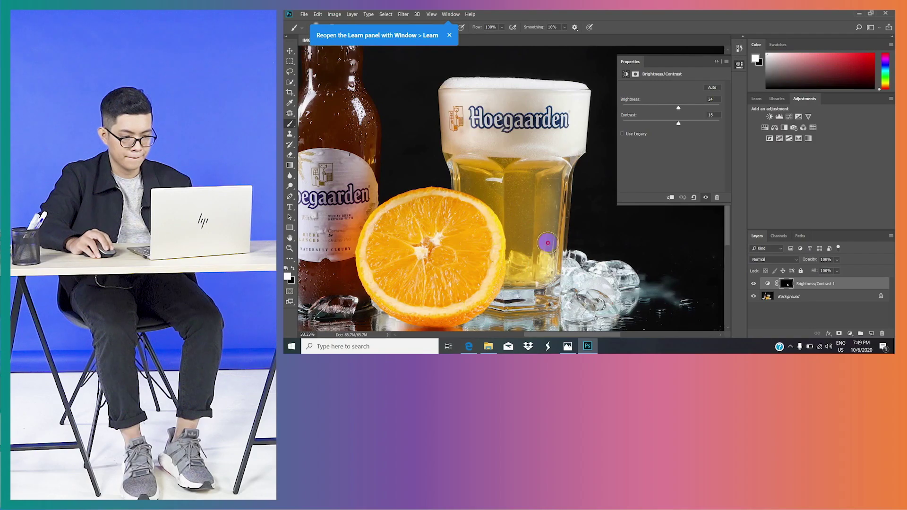
drag(557, 183, 477, 166)
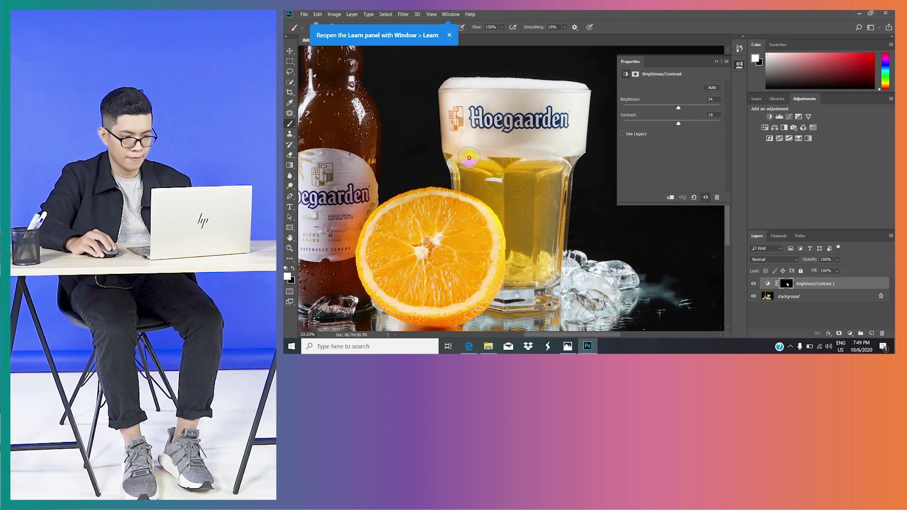
mouse_move(488, 142)
mouse_down()
mouse_move(539, 105)
mouse_move(454, 96)
mouse_up()
drag(528, 165, 539, 164)
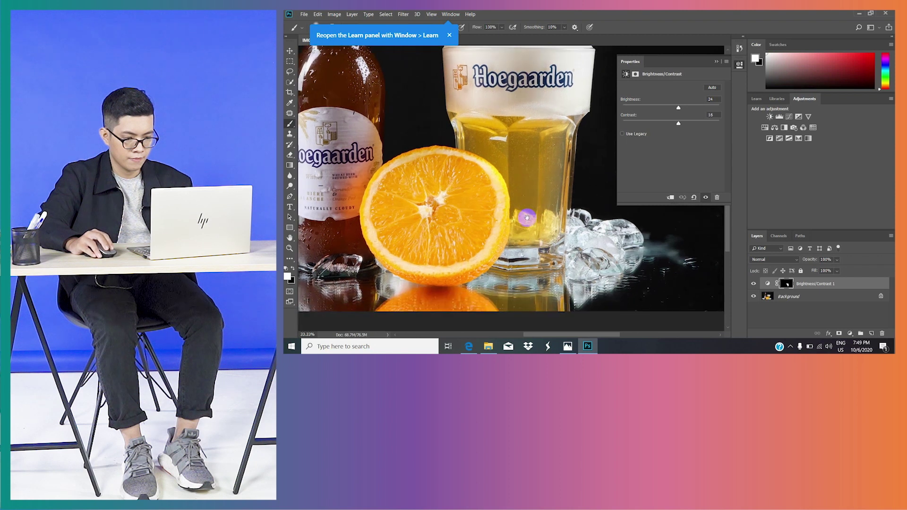
Step: Compare the whole image with and without the Brightness/Contrast adjustment by repeatedly toggling the layer's visibility
key(ctrl+minus)
key(ctrl+minus)
click(787, 284)
click(753, 284)
click(753, 283)
click(753, 284)
click(754, 284)
click(754, 284)
click(753, 284)
click(754, 284)
click(754, 284)
click(754, 284)
click(754, 283)
click(753, 283)
click(754, 284)
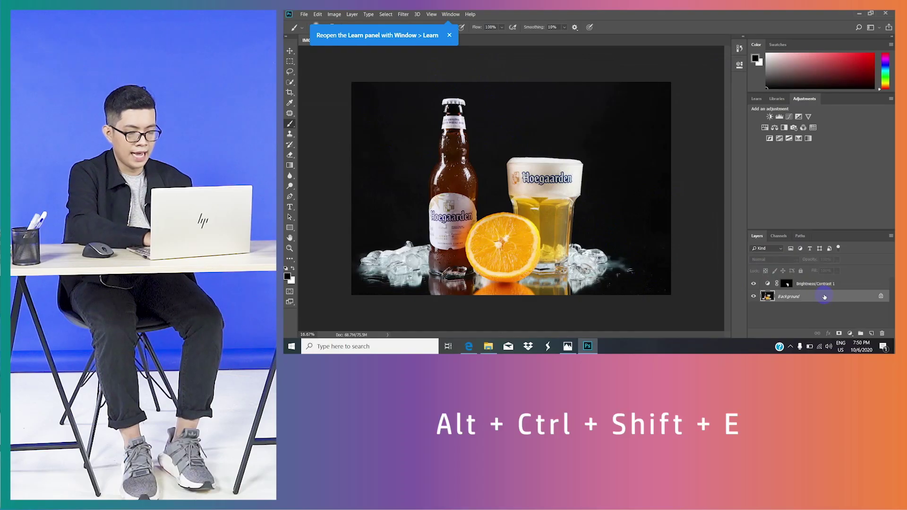
Step: Stamp all visible layers into a new layer above the Brightness/Contrast adjustment, discarding the copy stamped below it
key(ctrl+shift+alt+e)
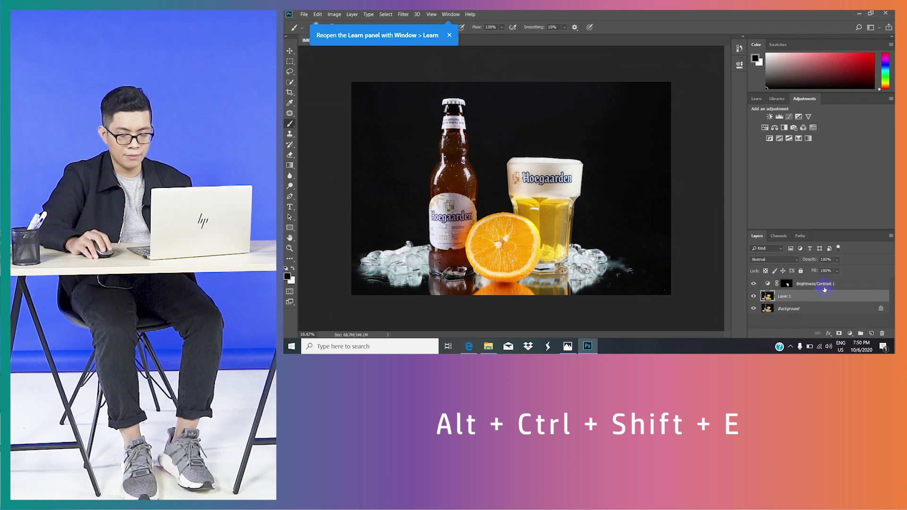
key(Delete)
click(841, 289)
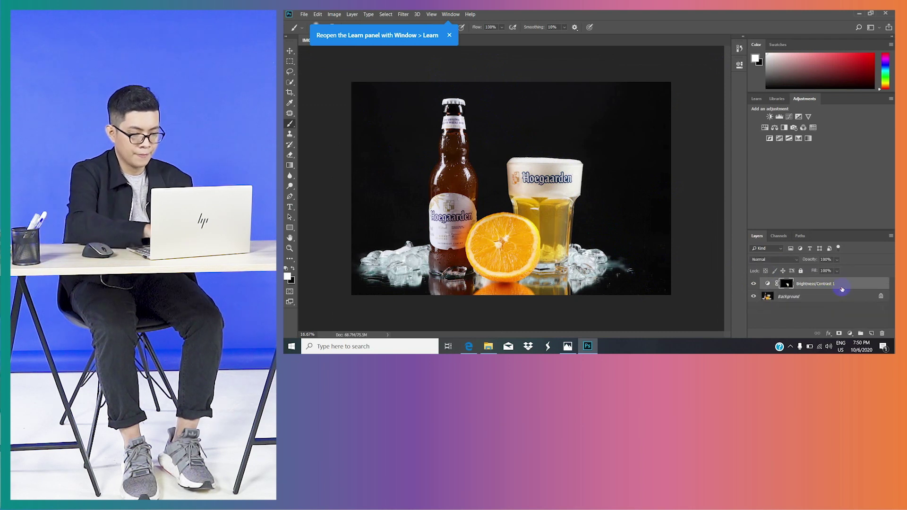
key(ctrl+alt+shift+e)
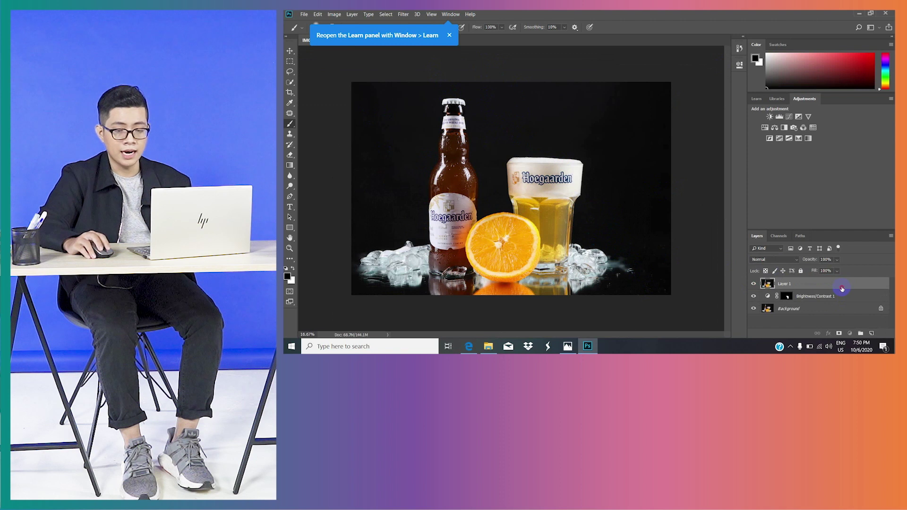
Step: Sharpen the stamped layer with Unsharp Mask, using an amount of about 42% and a radius of 3.4 pixels
click(402, 14)
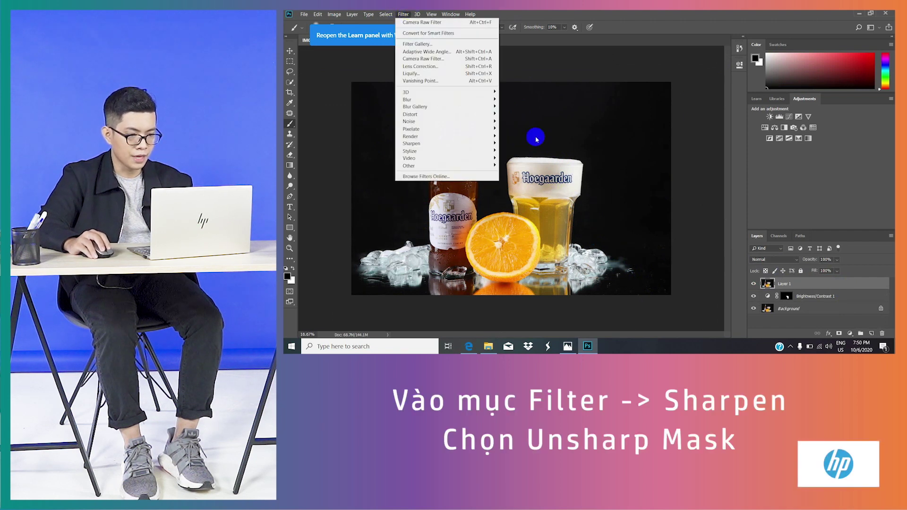
mouse_move(435, 143)
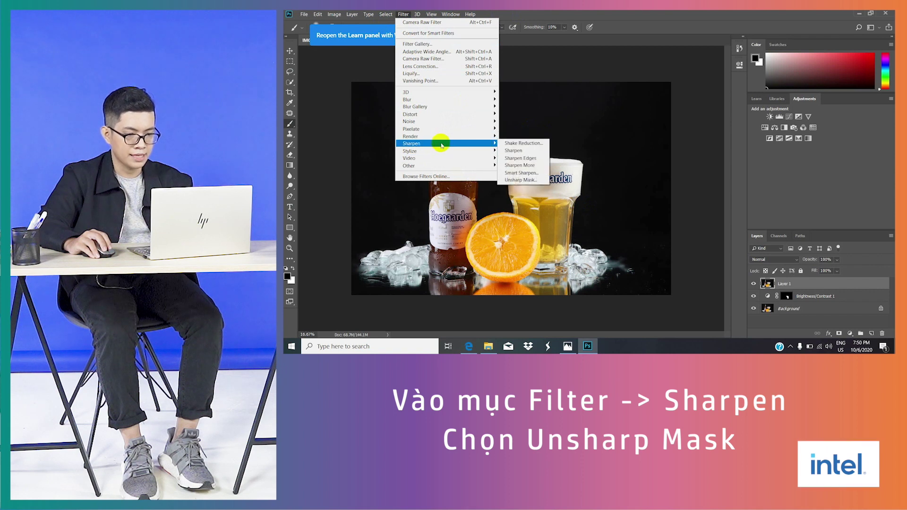
click(523, 179)
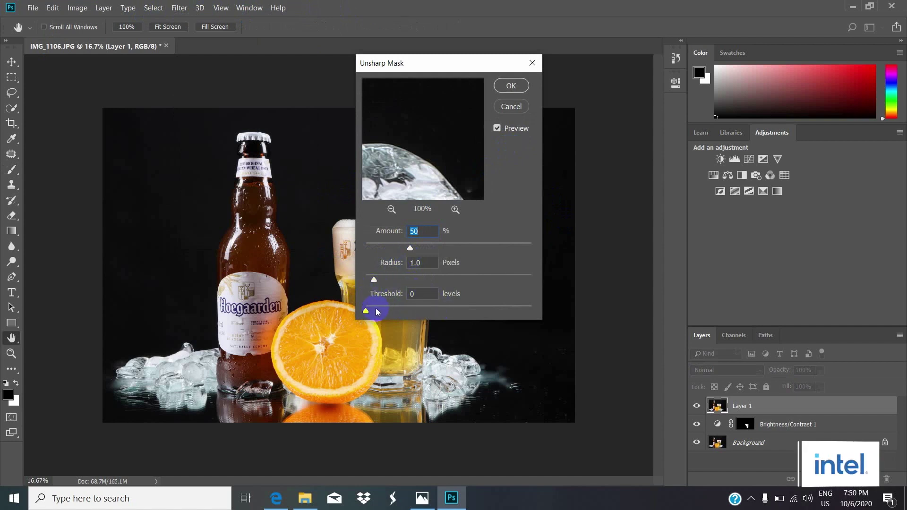
drag(379, 282, 394, 282)
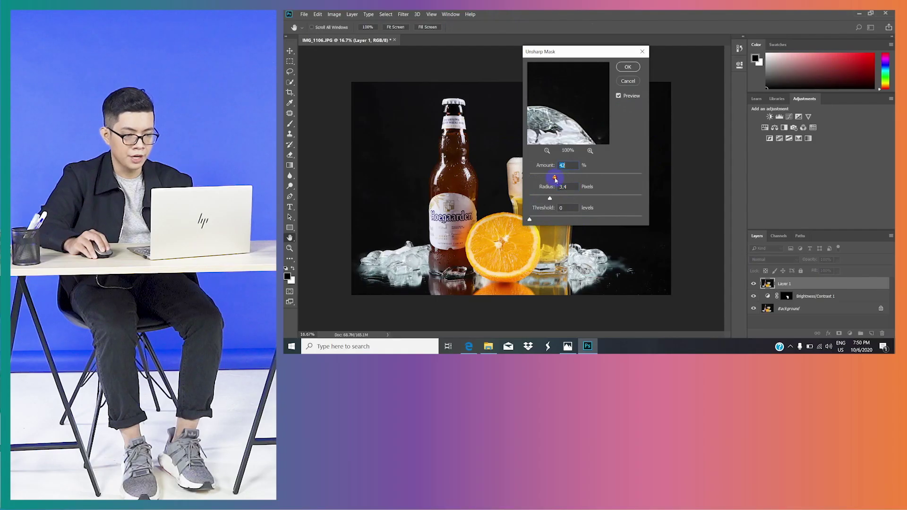
drag(586, 179, 556, 177)
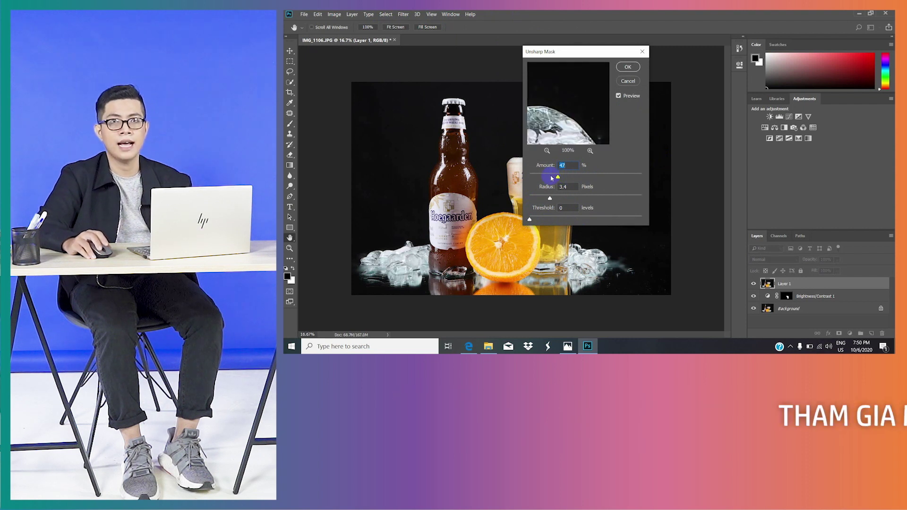
drag(559, 178, 554, 179)
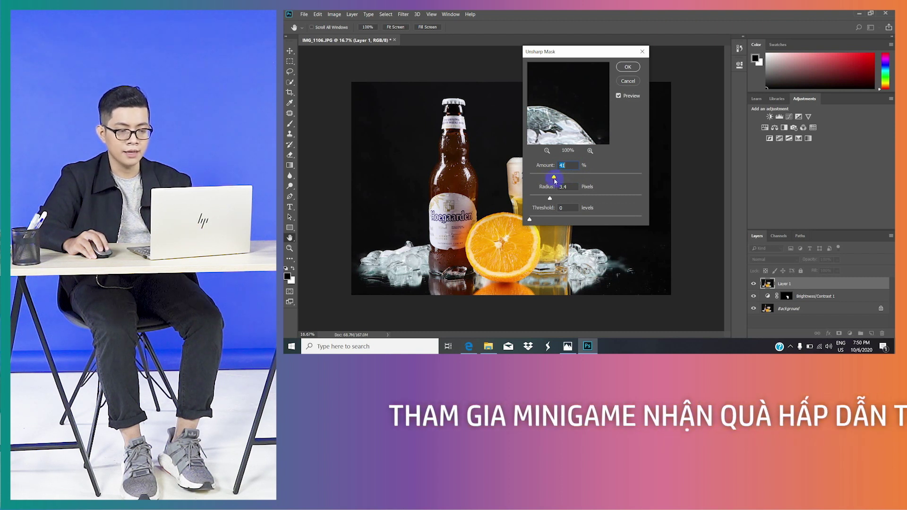
drag(553, 180, 555, 177)
click(627, 66)
Step: Inspect the bottle's neck and shoulder up close and toggle the sharpened layer's visibility to compare the detail
key(b)
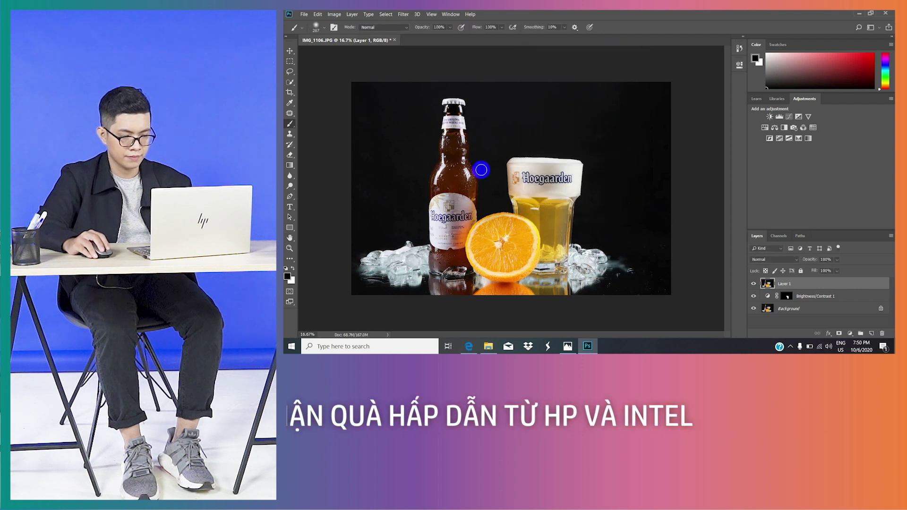
ctrl+click(474, 150)
ctrl+click(475, 150)
ctrl+click(502, 152)
ctrl+click(563, 158)
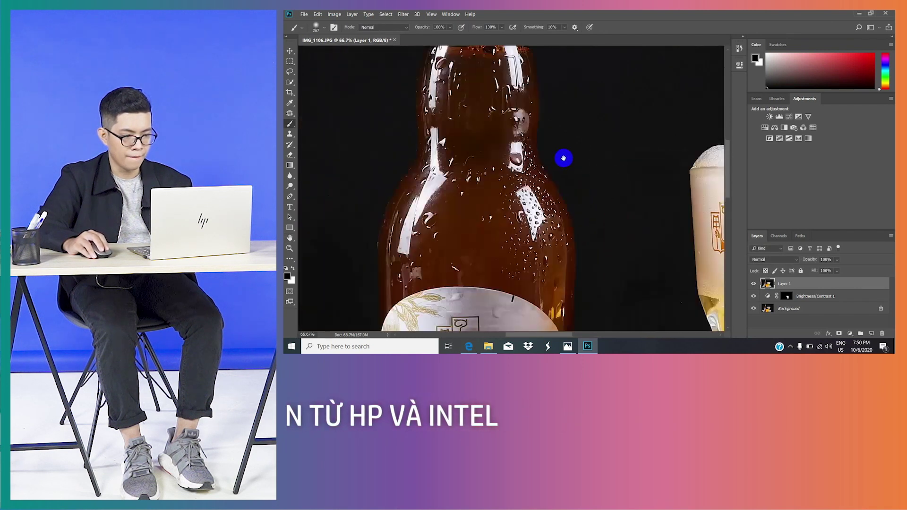
click(753, 284)
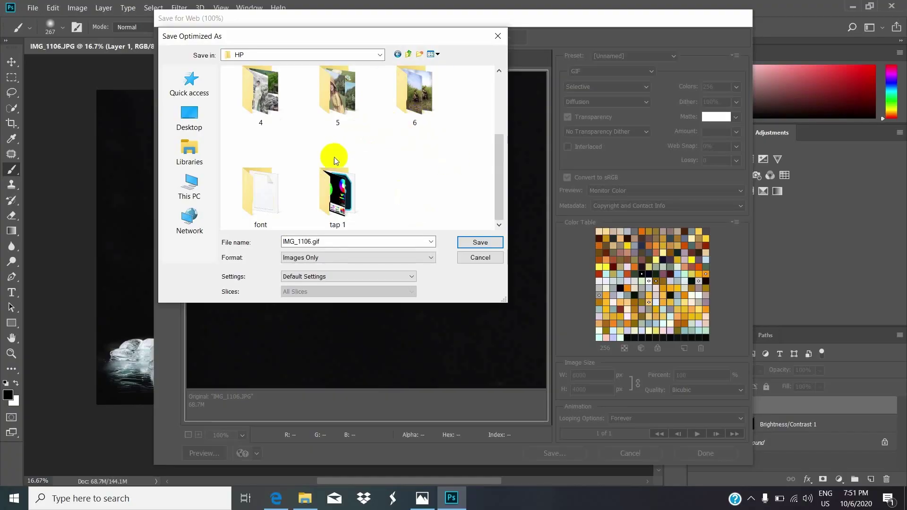
double_click(337, 192)
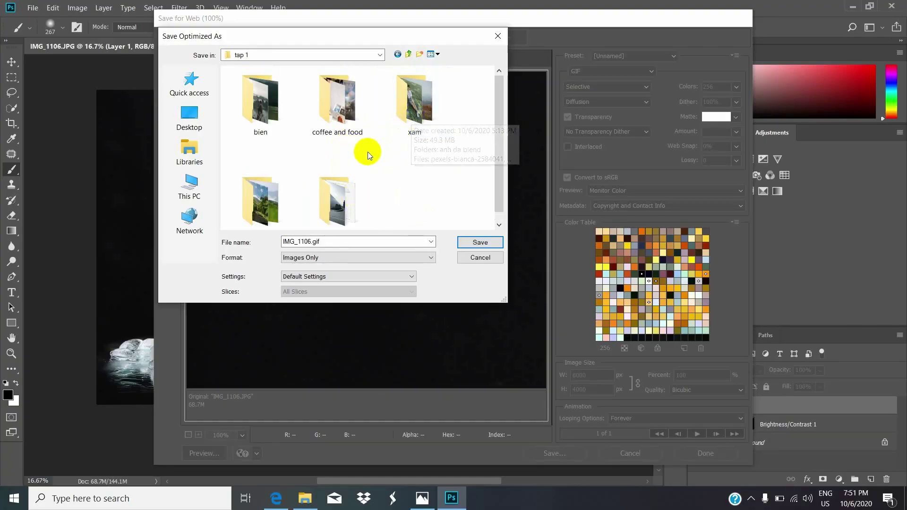
double_click(376, 241)
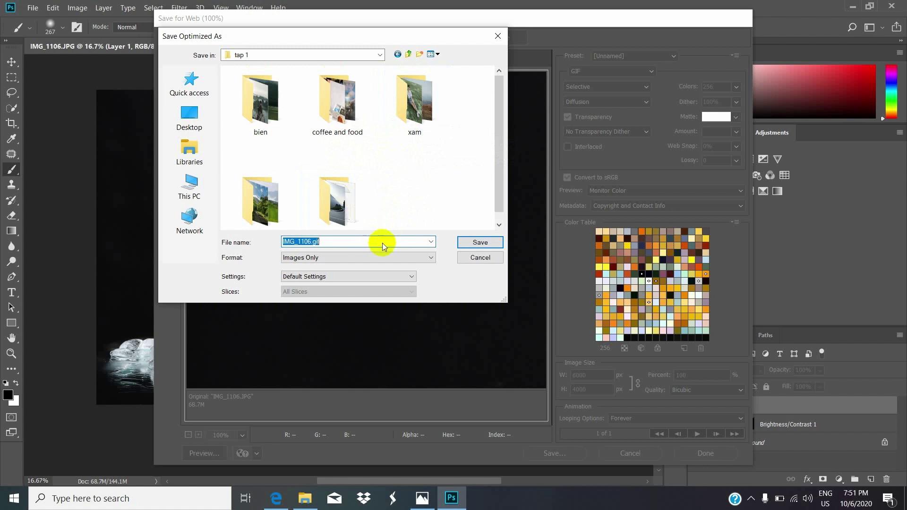
click(490, 261)
Step: Set the web export format to PNG-24 and proceed to saving the image
click(599, 72)
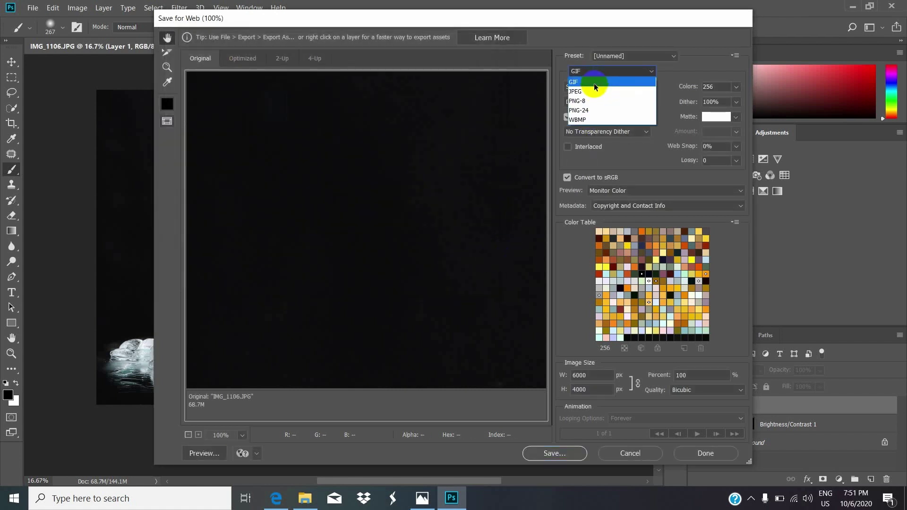
click(598, 112)
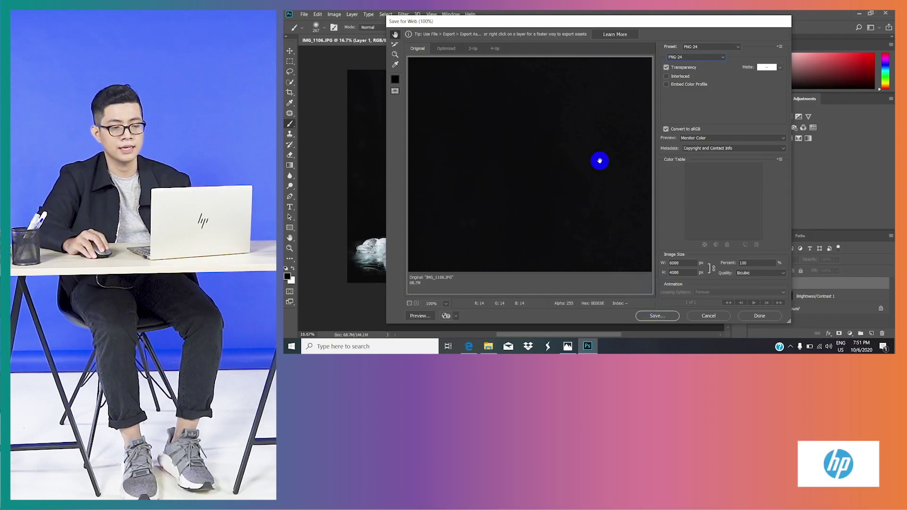
click(661, 317)
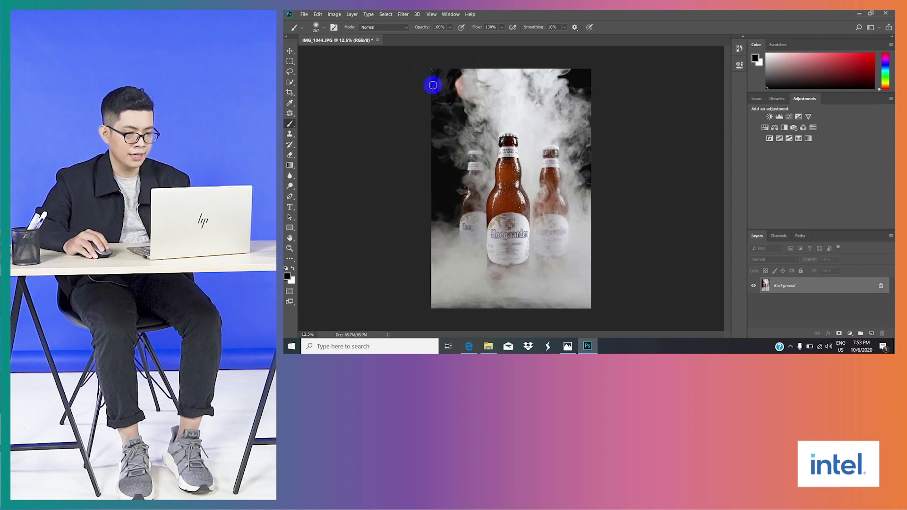
drag(465, 124, 445, 92)
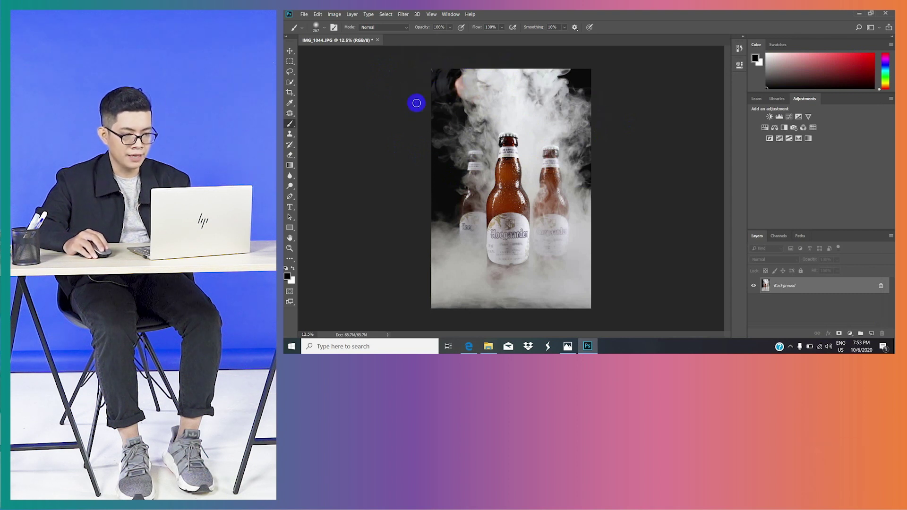
mouse_move(664, 192)
mouse_down()
mouse_move(383, 176)
mouse_move(599, 225)
mouse_move(404, 81)
mouse_up()
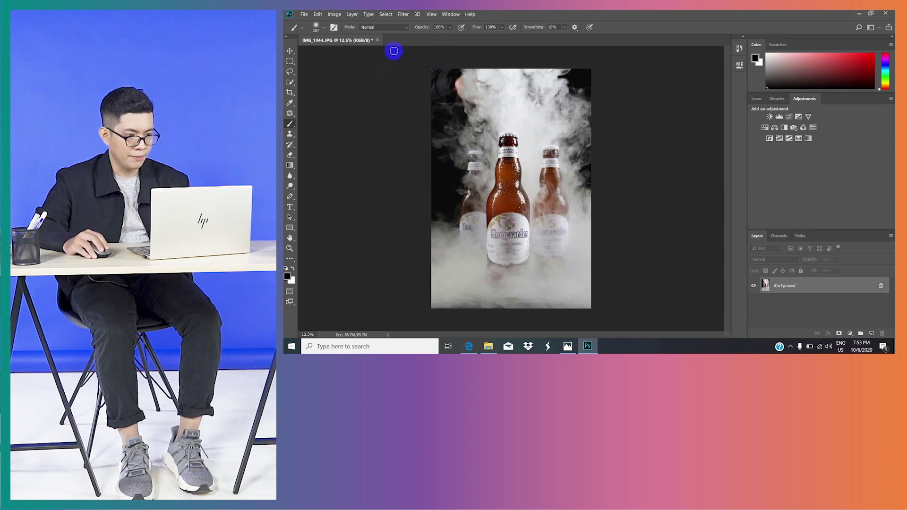
Step: Open the photo of three bottles in smoke in the Camera Raw filter
click(403, 15)
click(435, 60)
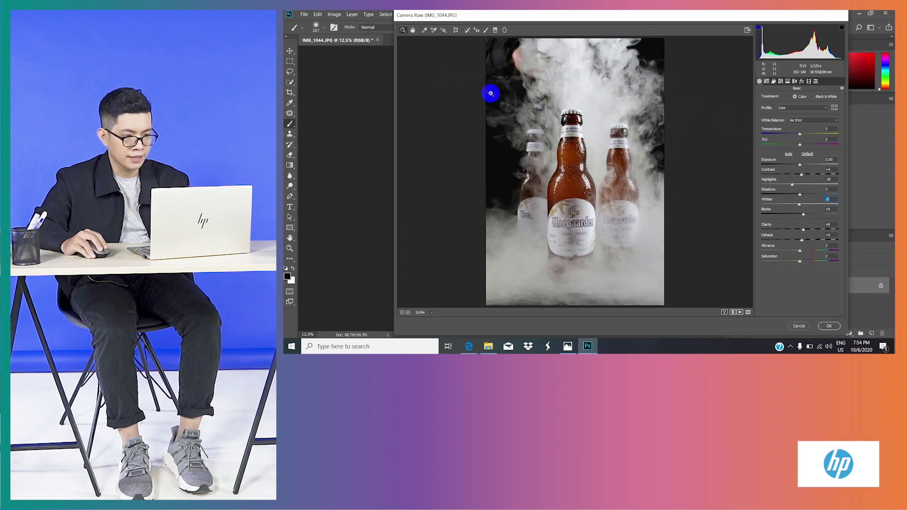
Step: Sample the color of the white smoke above the center bottle with the Color Sampler, then clear the sampler
click(434, 30)
click(583, 69)
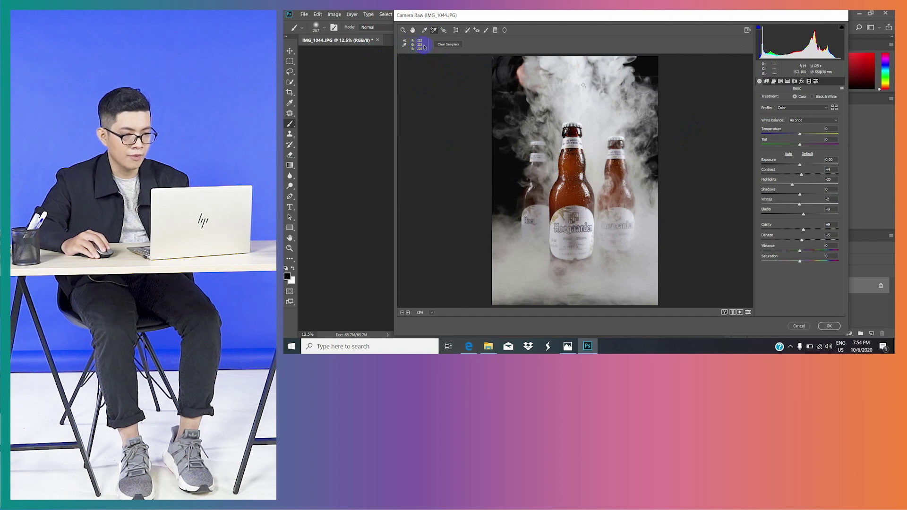
click(447, 44)
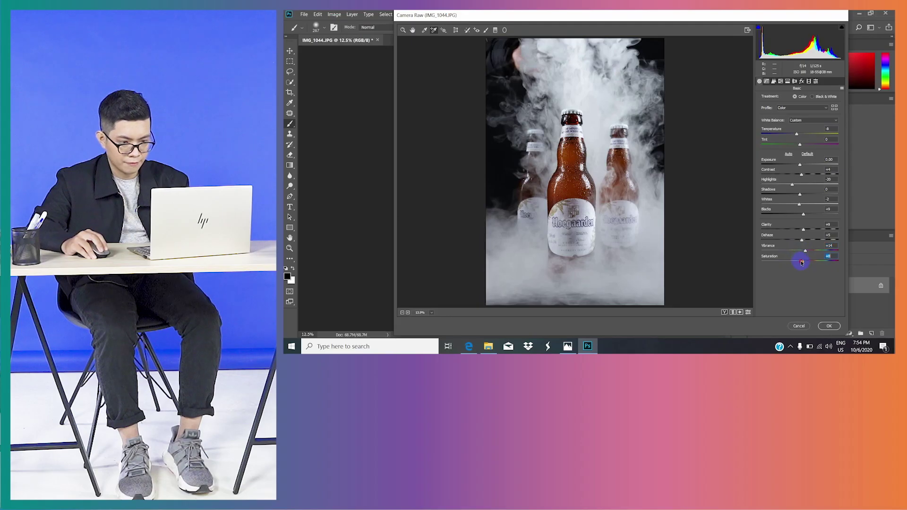
Step: Try the photo with Detail sharpening at 0, undo that change, and apply the Camera Raw adjustments
click(772, 83)
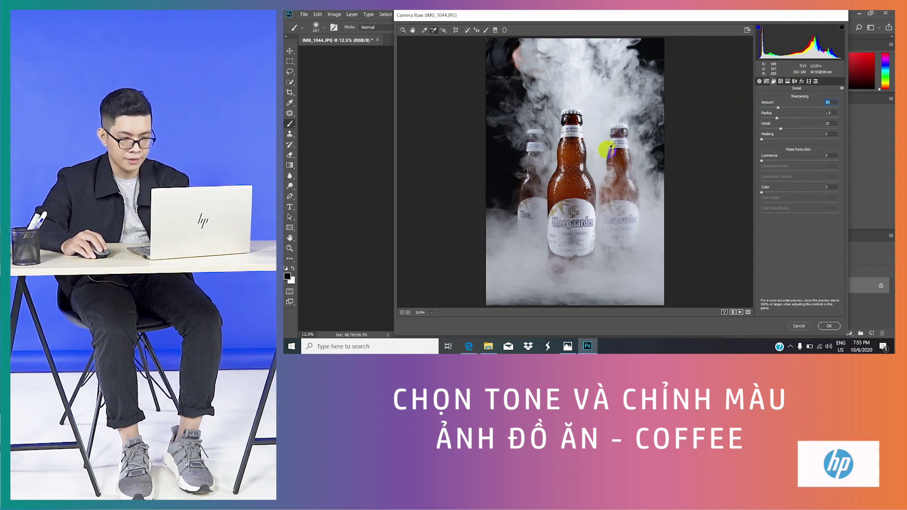
text(0)
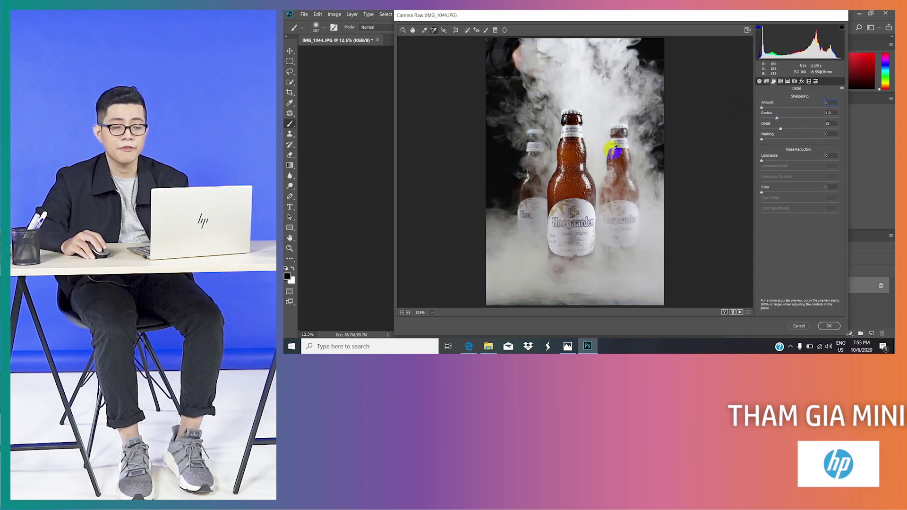
key(ctrl+z)
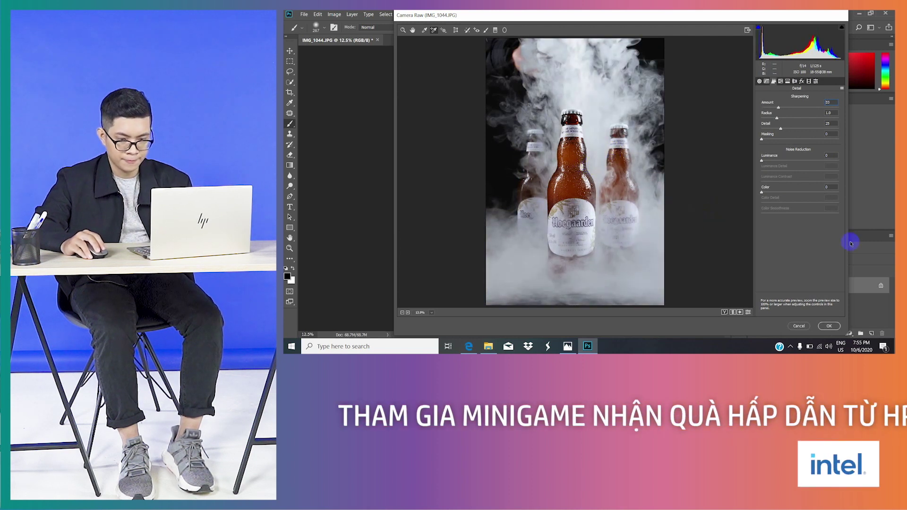
click(829, 327)
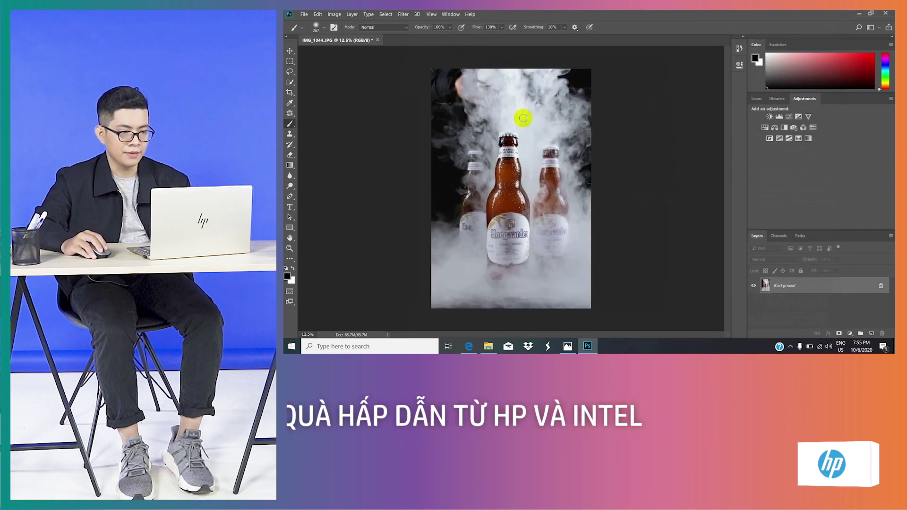
Step: Duplicate the bottle photo's layer and flip the copy horizontally with Free Transform
scroll(486, 98, up, 1)
scroll(486, 97, down, 1)
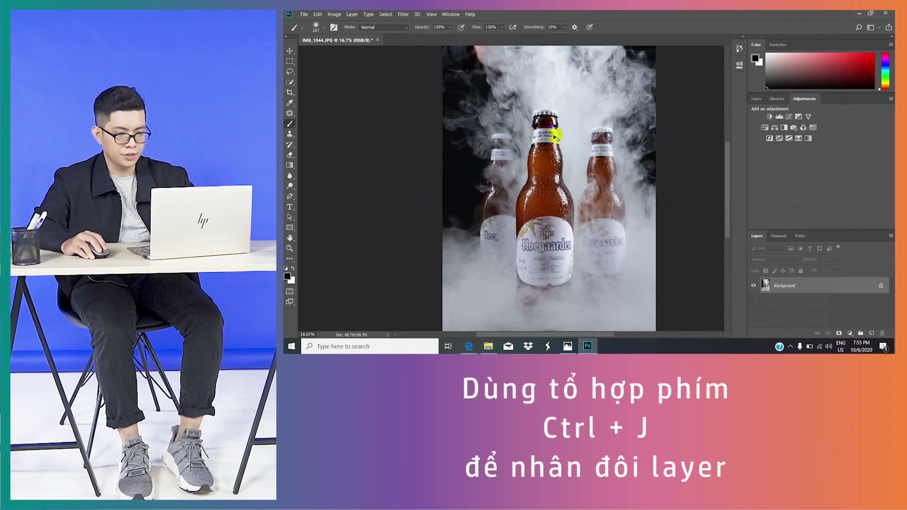
key(ctrl+j)
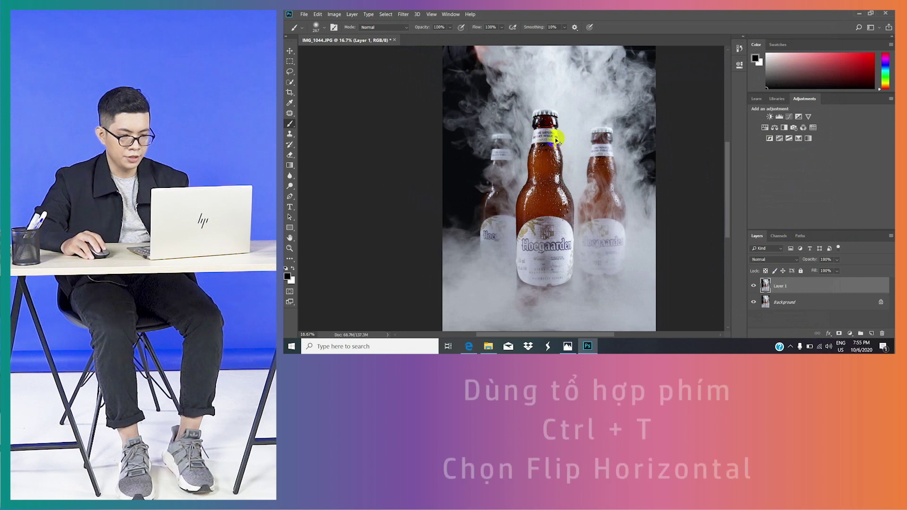
key(ctrl+t)
scroll(529, 152, down, 1)
right_click(529, 153)
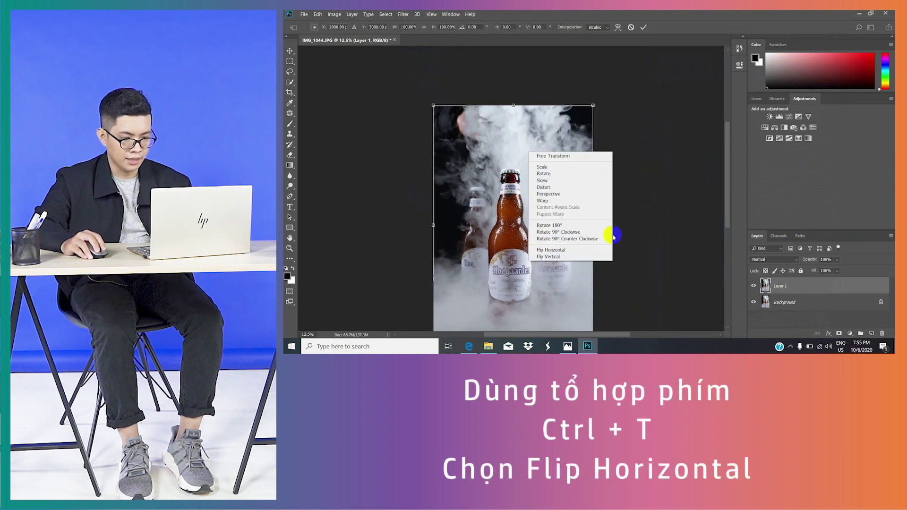
click(573, 251)
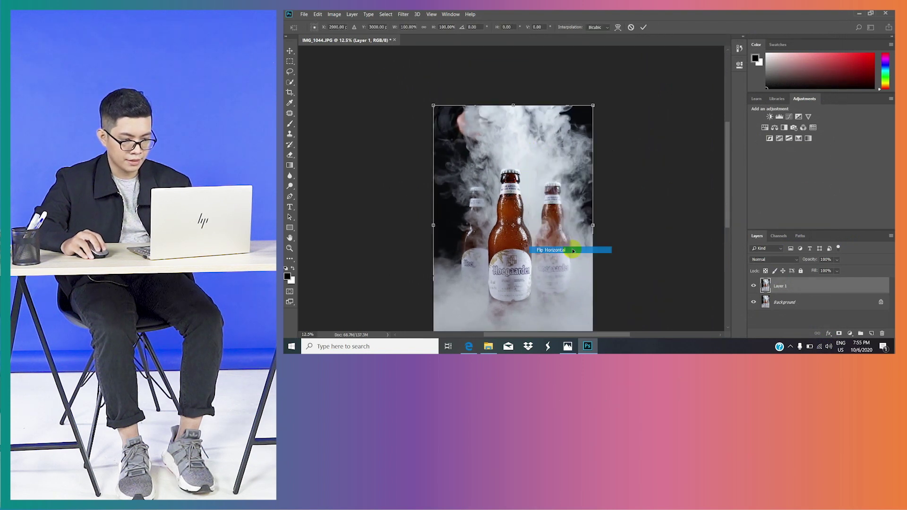
scroll(504, 176, up, 1)
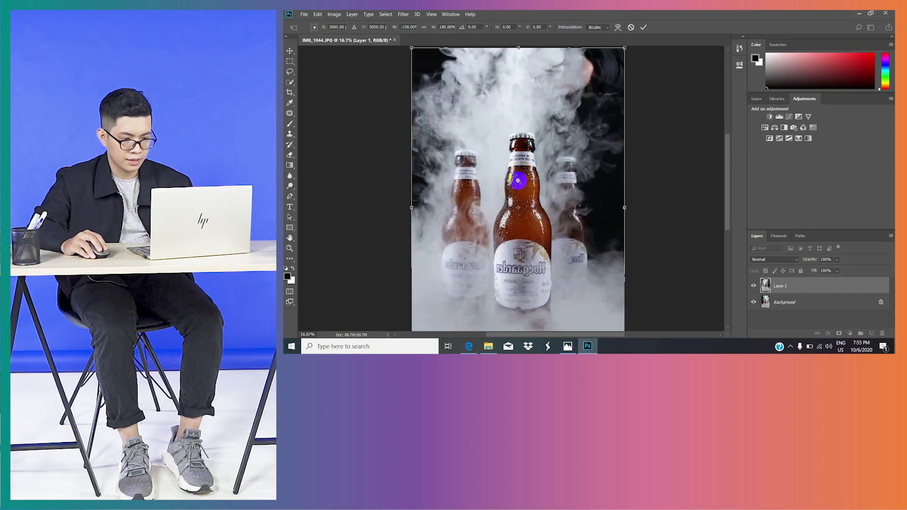
key(Return)
Step: Erase the flipped copy over the bottles and right side with a large soft eraser, keeping its mirrored smoke at the upper left
key(b)
scroll(508, 193, down, 1)
key(e)
drag(544, 195, 543, 96)
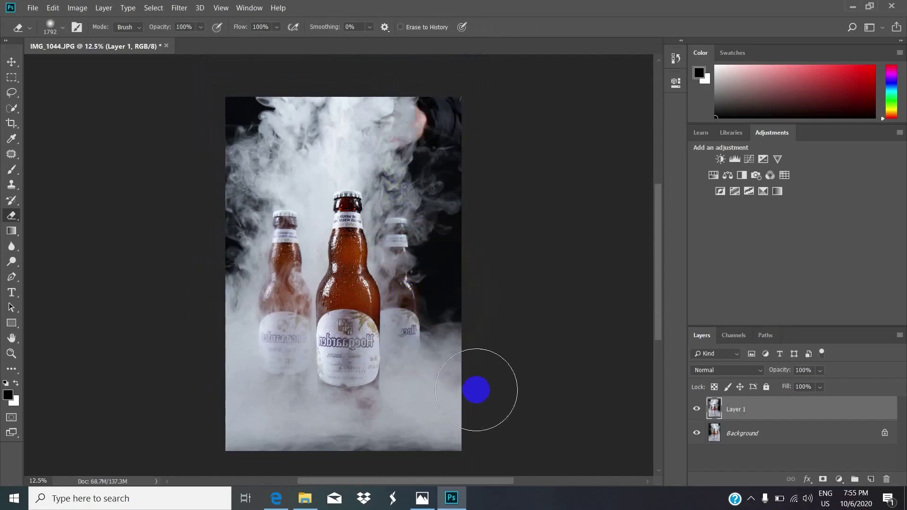
drag(604, 272, 510, 305)
mouse_move(337, 438)
mouse_down()
mouse_move(269, 429)
mouse_move(273, 395)
mouse_move(349, 395)
mouse_move(372, 357)
mouse_move(350, 363)
mouse_move(355, 239)
mouse_move(359, 217)
mouse_move(418, 221)
mouse_move(437, 66)
mouse_up()
click(416, 292)
alt+right_click(416, 291)
mouse_move(324, 202)
mouse_down()
mouse_move(294, 222)
mouse_move(298, 246)
mouse_move(279, 237)
mouse_move(293, 198)
mouse_move(236, 253)
mouse_move(262, 283)
mouse_move(259, 358)
mouse_move(241, 362)
mouse_move(299, 212)
mouse_up()
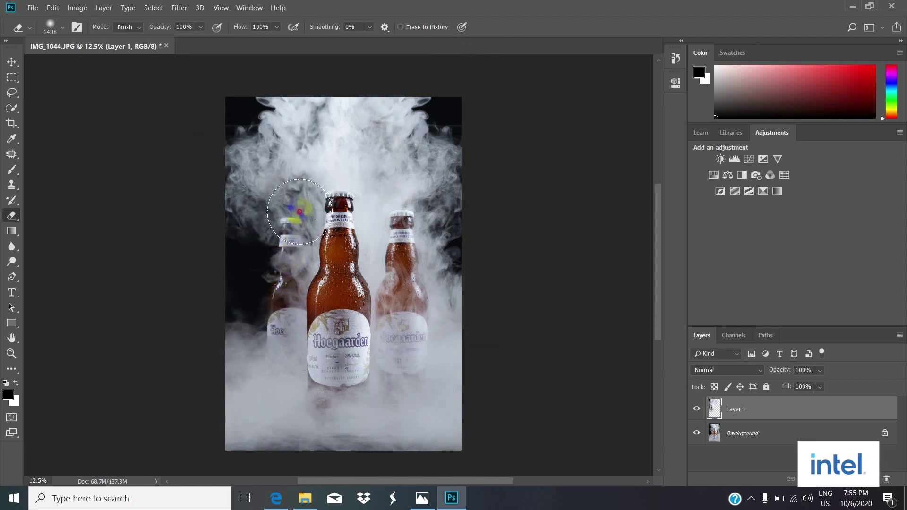
Step: Check the blended smoke around the bottles and merge the erased copy with the Background layer
scroll(291, 218, up, 2)
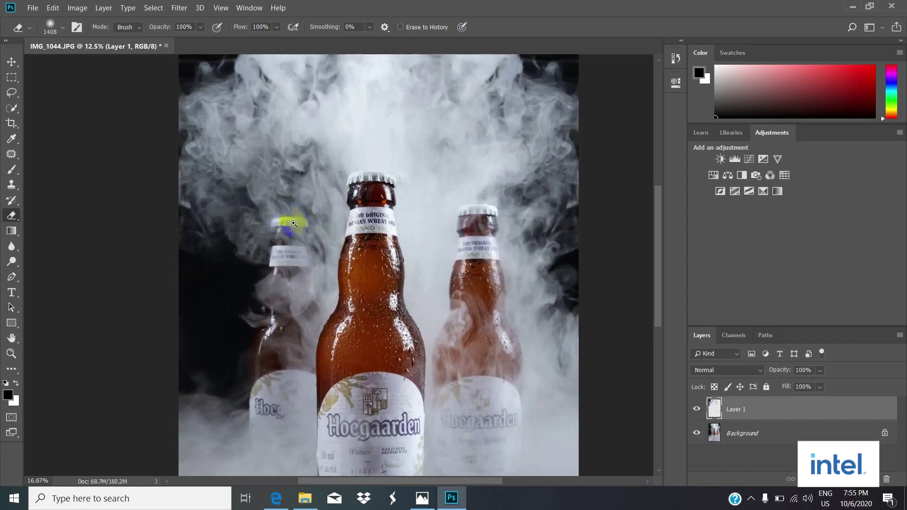
scroll(241, 246, down, 2)
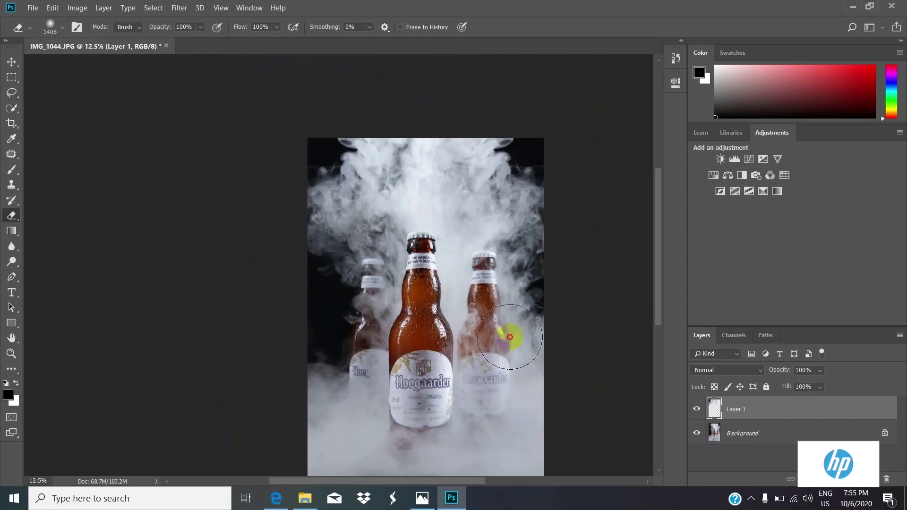
mouse_move(531, 287)
mouse_down()
mouse_move(445, 348)
mouse_move(232, 202)
mouse_move(368, 345)
mouse_up()
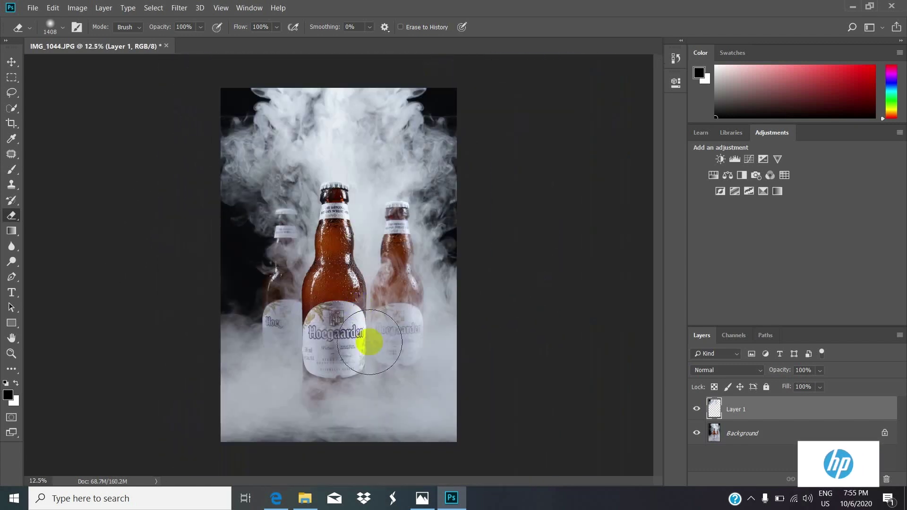
drag(455, 224, 461, 156)
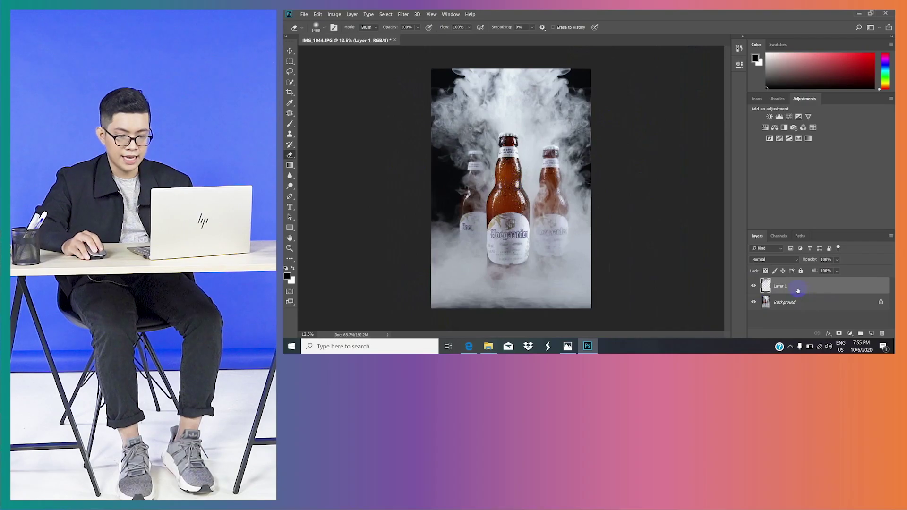
shift+click(813, 304)
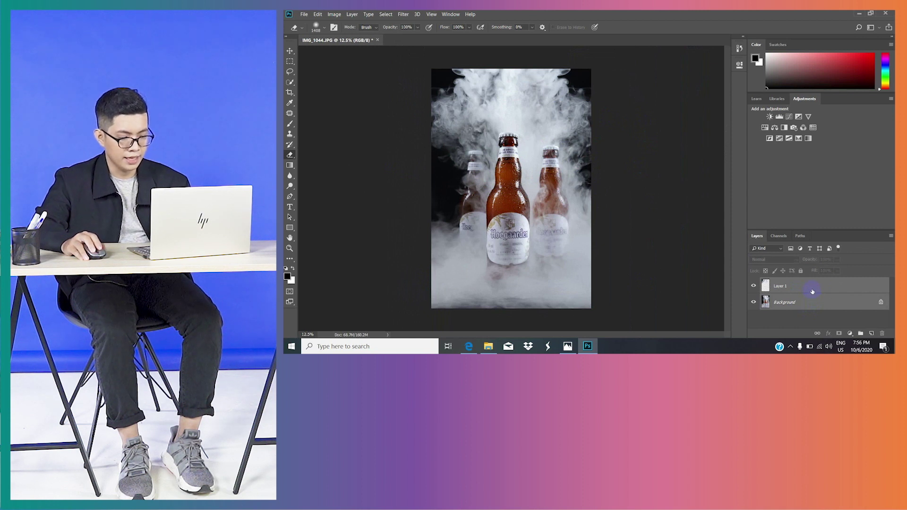
key(ctrl+e)
key(v)
Step: Sharpen a duplicate of the merged layer with Unsharp Mask and toggle its visibility to compare the bottle detail
scroll(370, 189, up, 2)
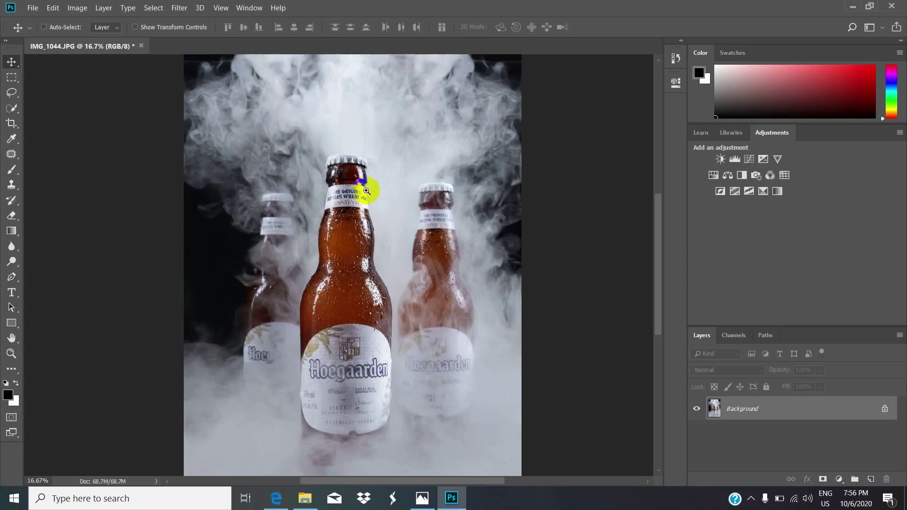
scroll(366, 190, up, 2)
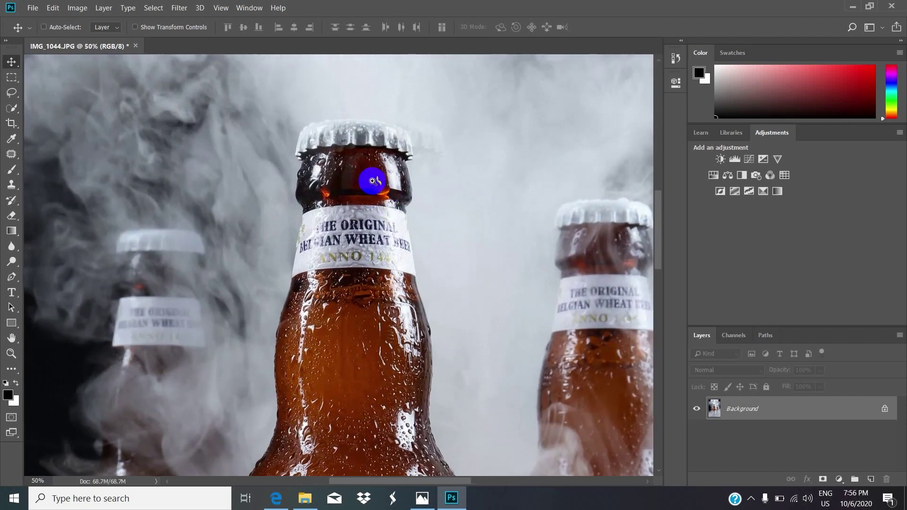
drag(399, 233, 389, 222)
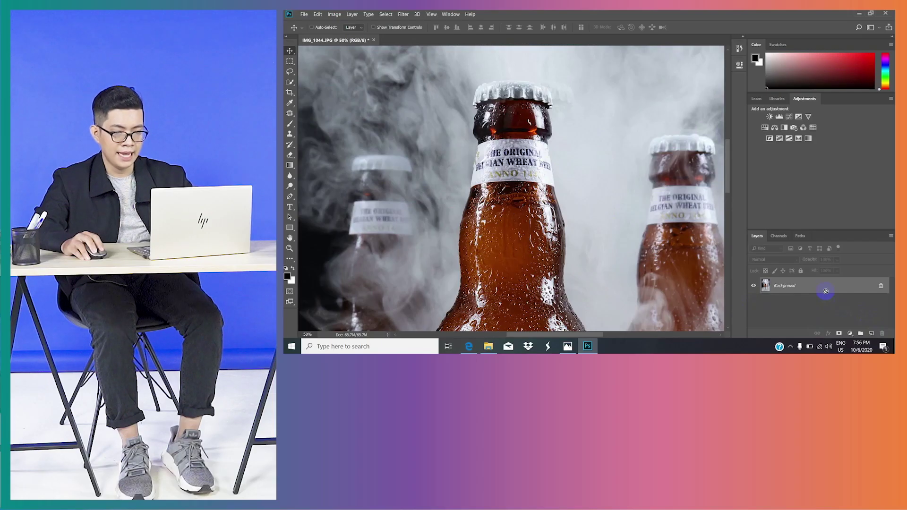
key(ctrl+j)
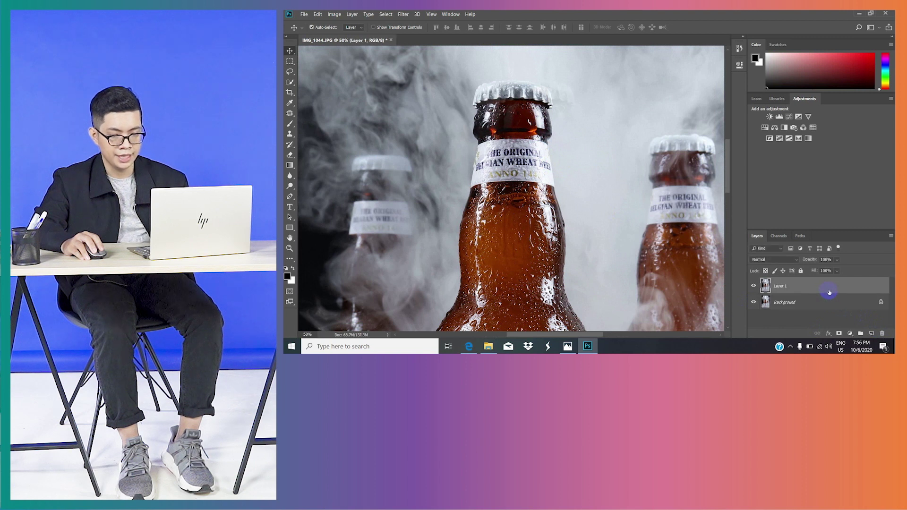
click(403, 14)
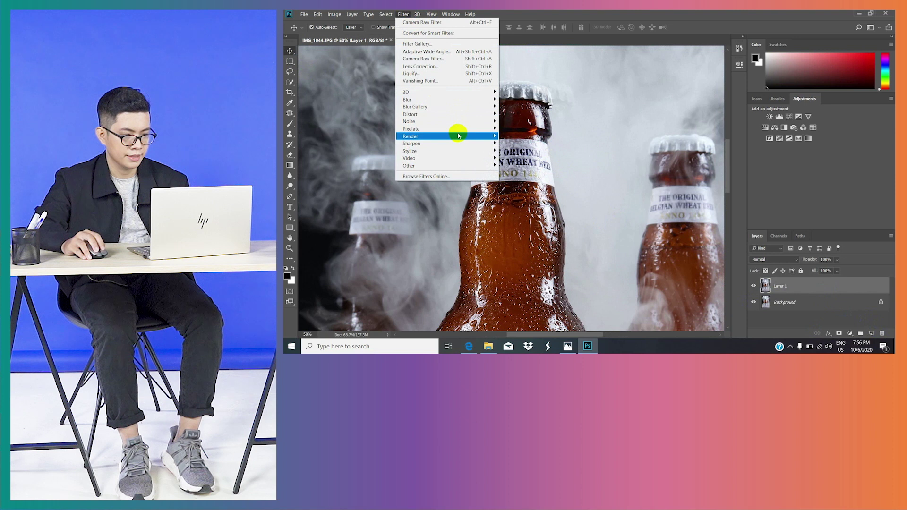
mouse_move(457, 140)
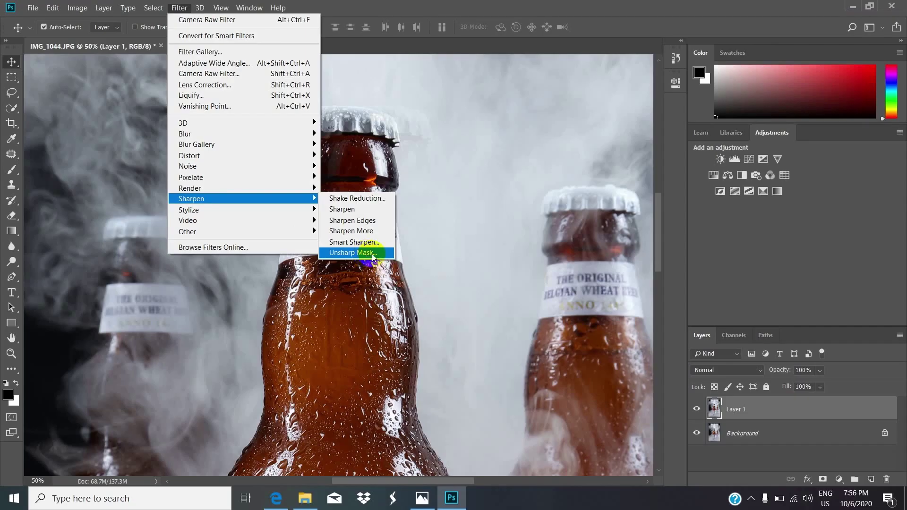
click(372, 253)
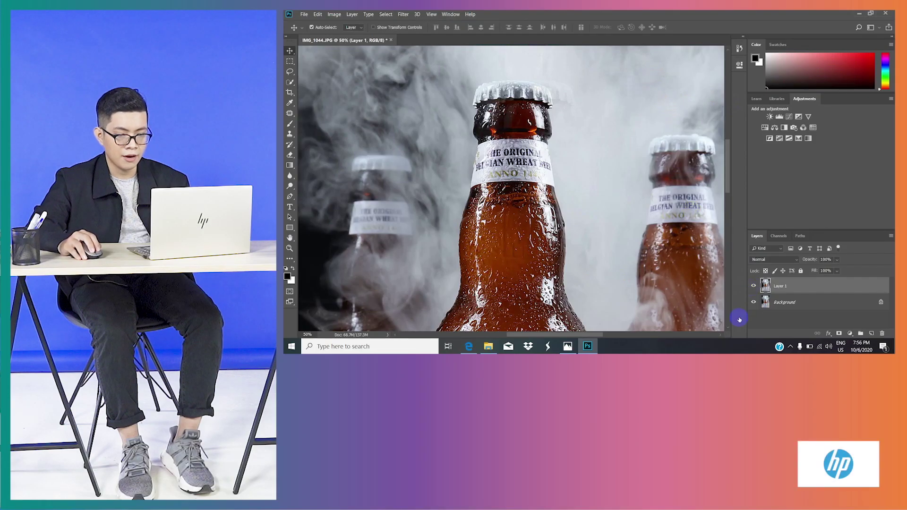
click(754, 286)
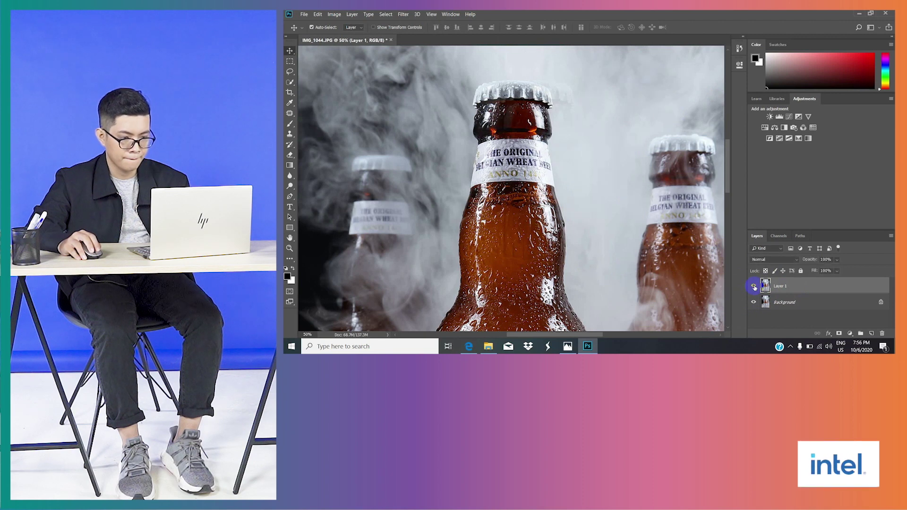